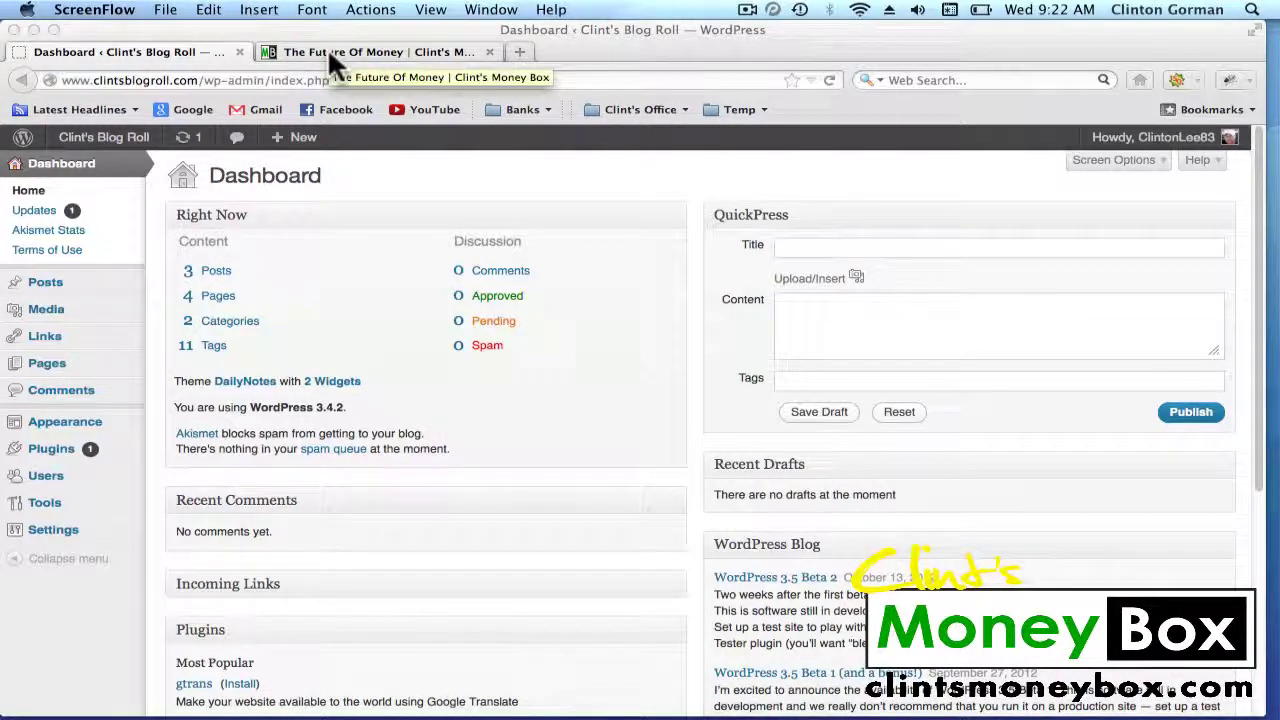
# View the Future of Money post and check how its share buttons reflow at a narrower window width.
pyautogui.click(382, 44)
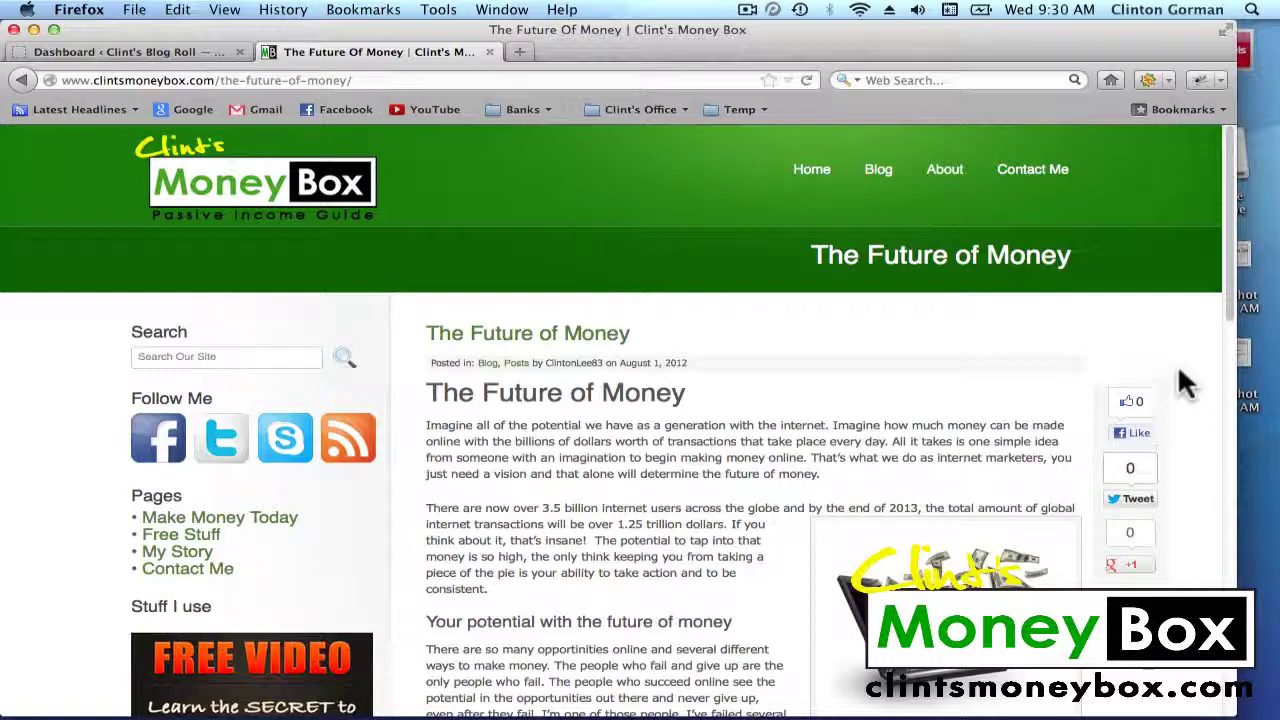
pyautogui.scroll(-4, 1172, 395)
pyautogui.scroll(-9, 1185, 385)
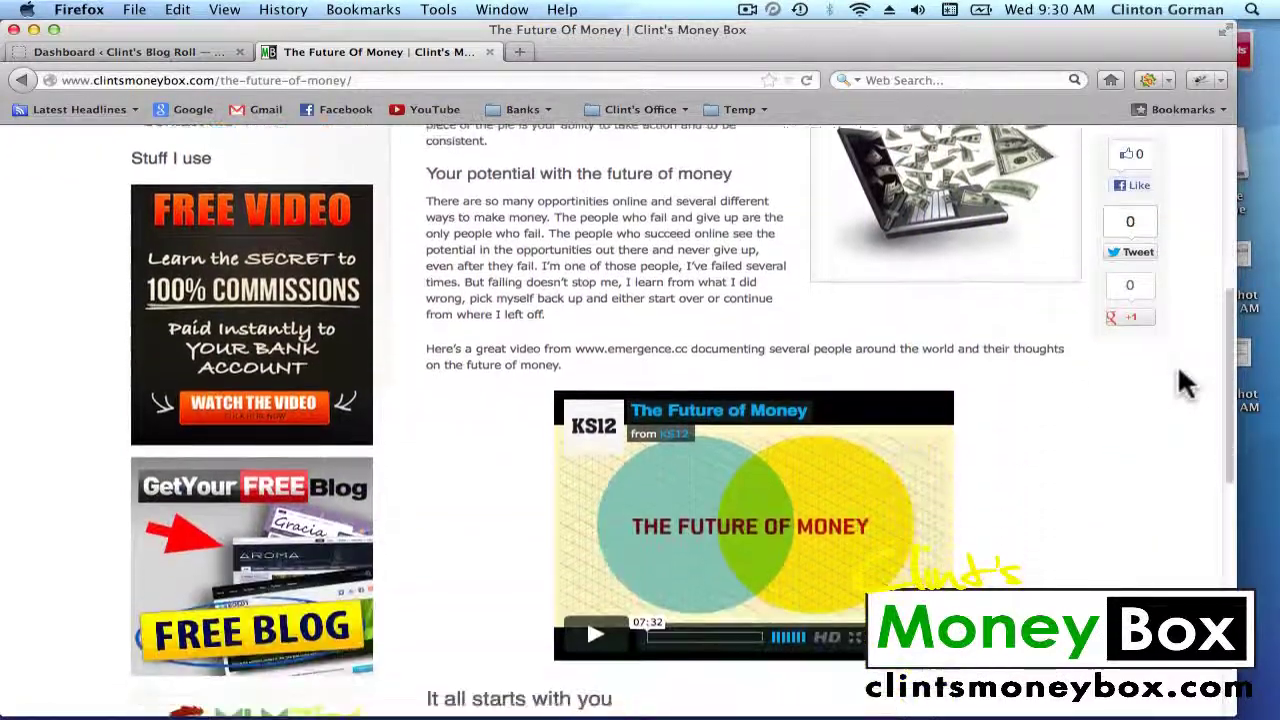
pyautogui.scroll(4, 1185, 385)
pyautogui.scroll(10, 1185, 385)
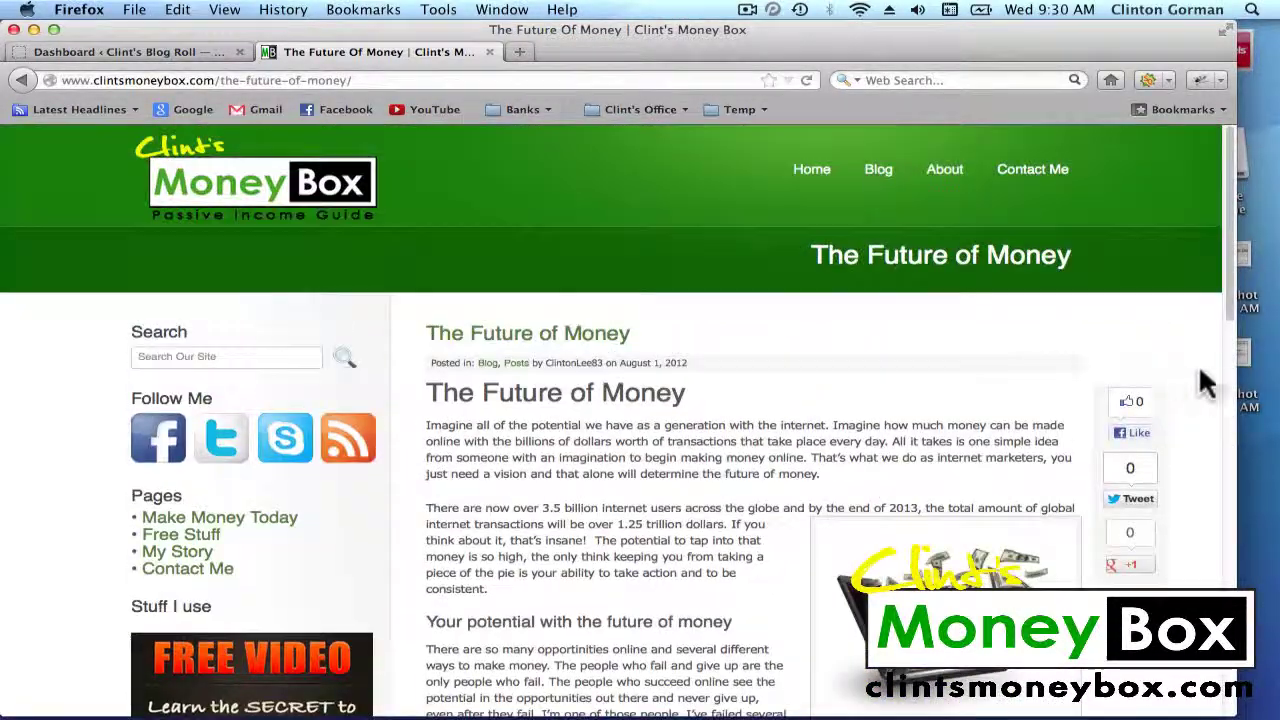
pyautogui.moveTo(1239, 375); pyautogui.dragTo(993, 422)
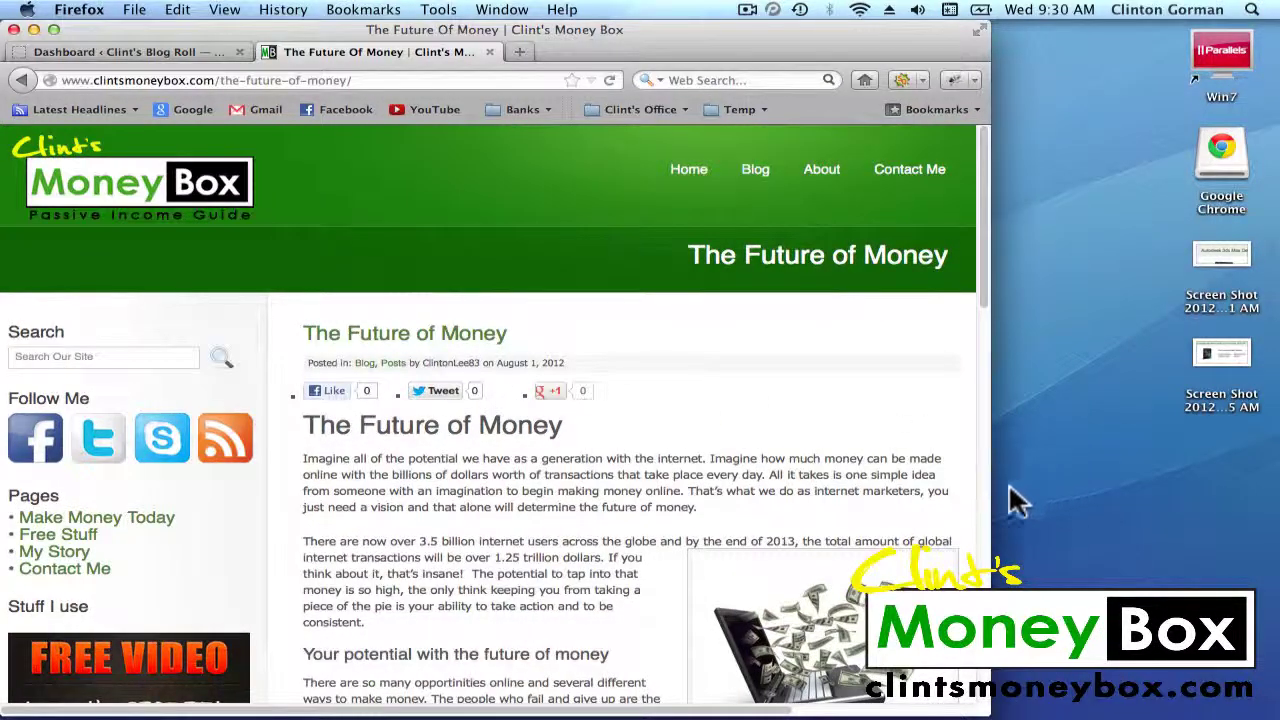
pyautogui.moveTo(995, 493); pyautogui.dragTo(1236, 492)
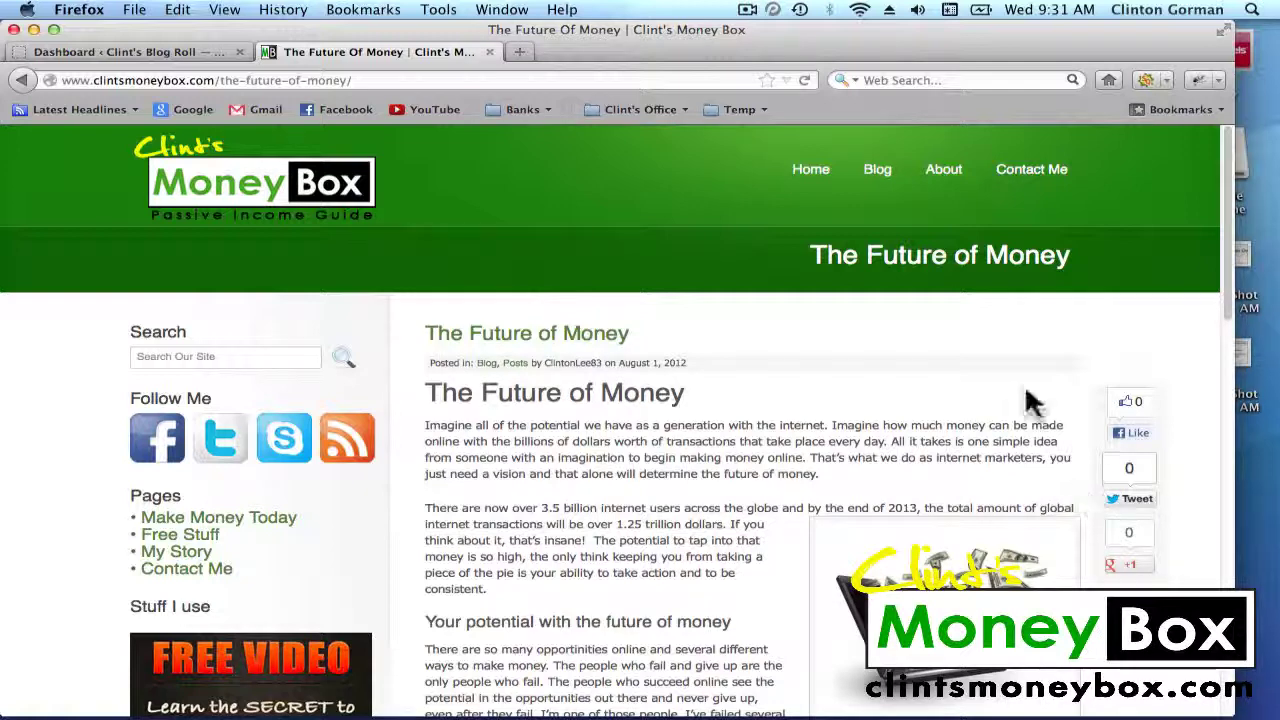
# From the dashboard, go to Plugins > Add New and search the directory for 'sharebar'.
pyautogui.click(108, 50)
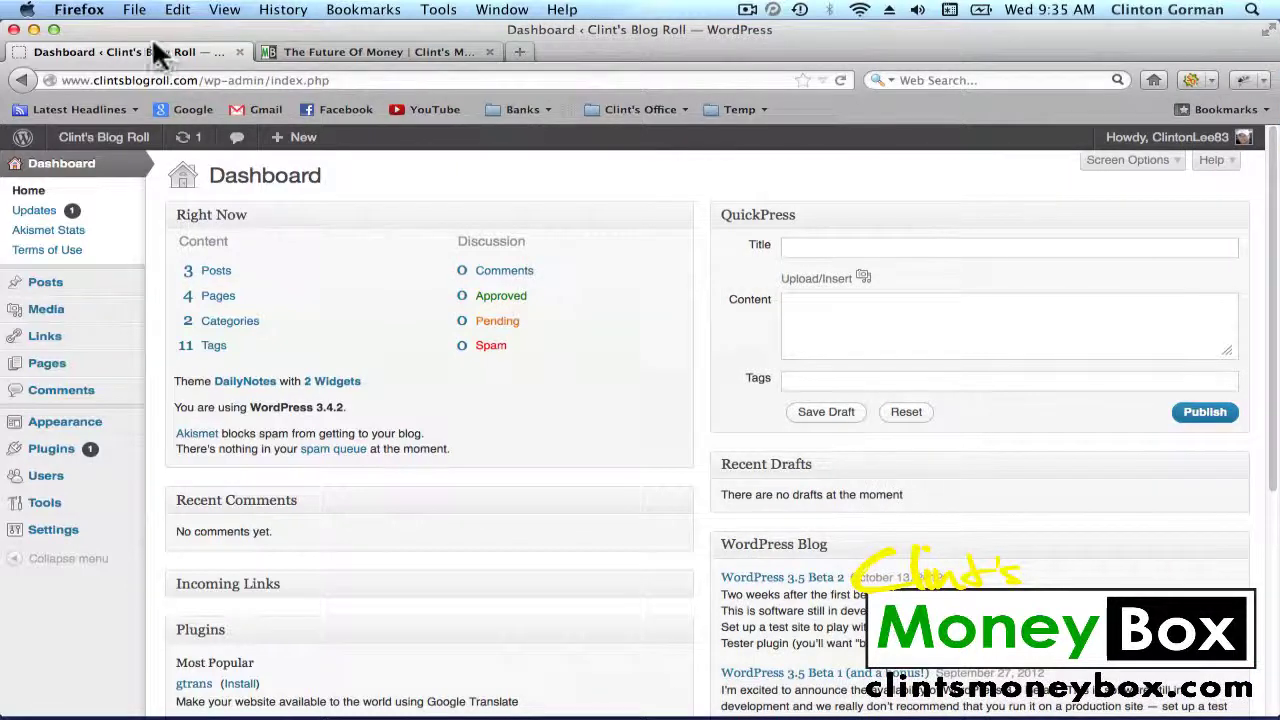
pyautogui.moveTo(58, 460)
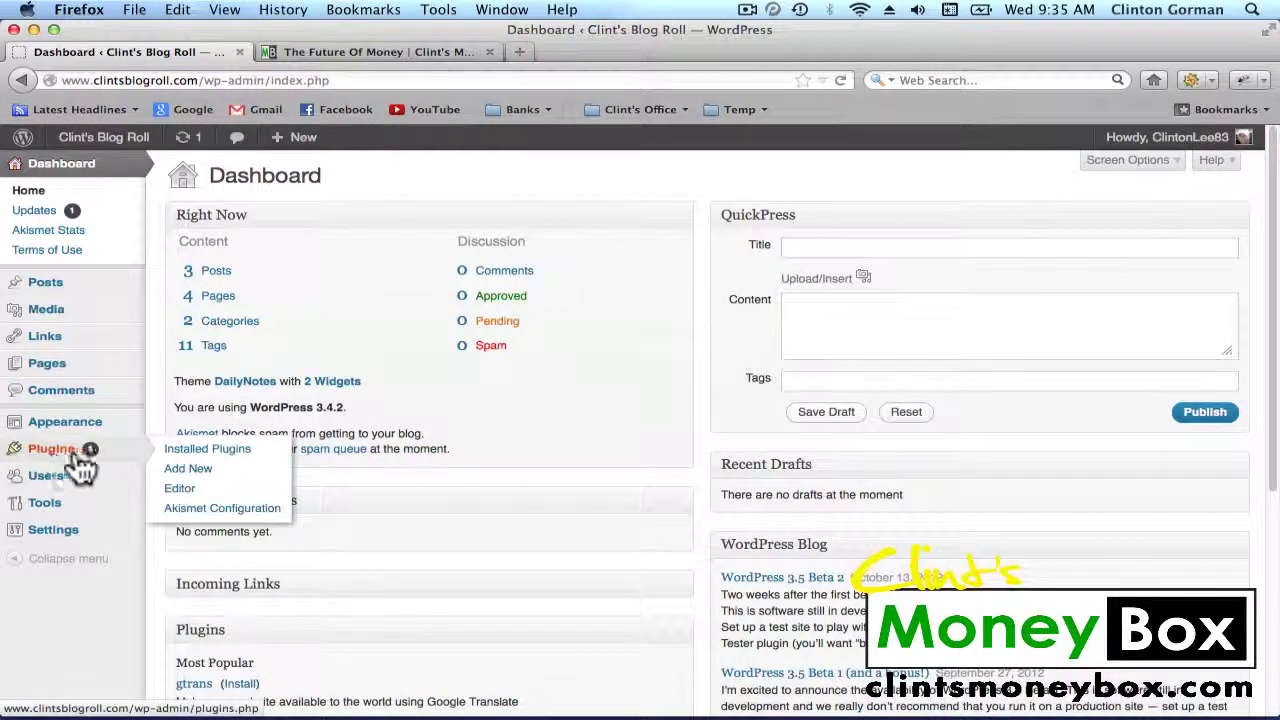
pyautogui.click(201, 475)
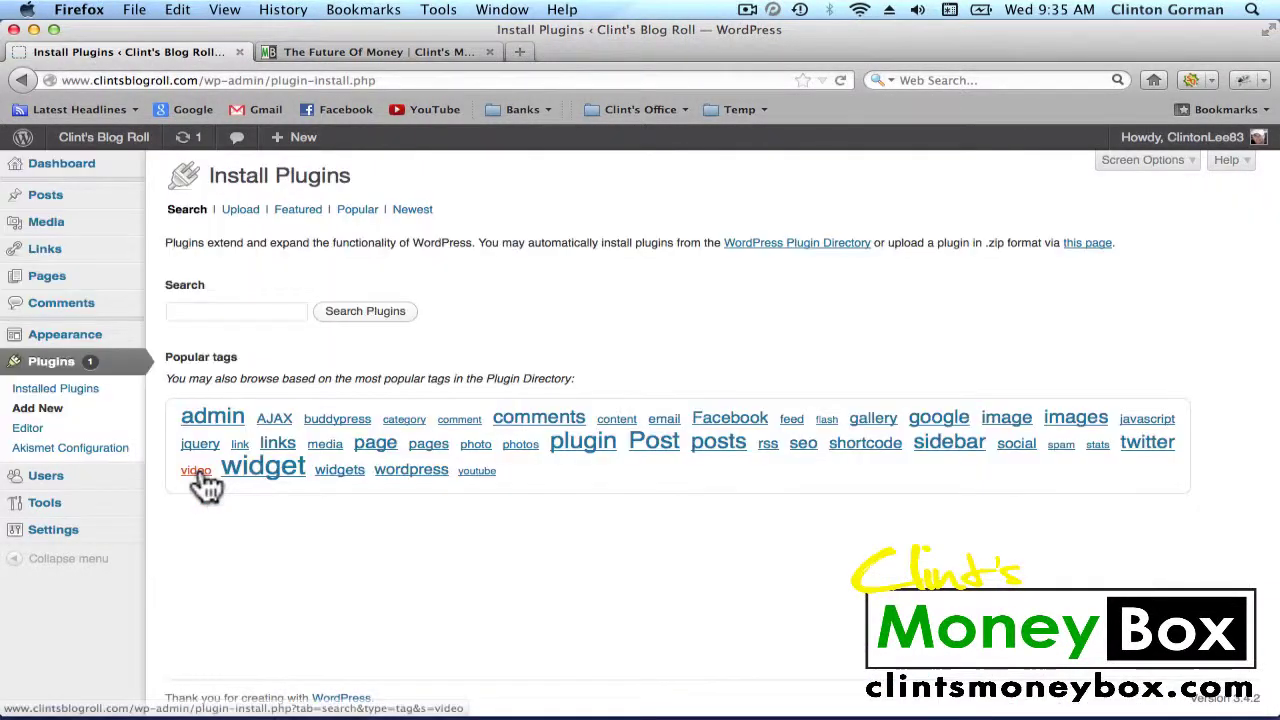
pyautogui.click(203, 313)
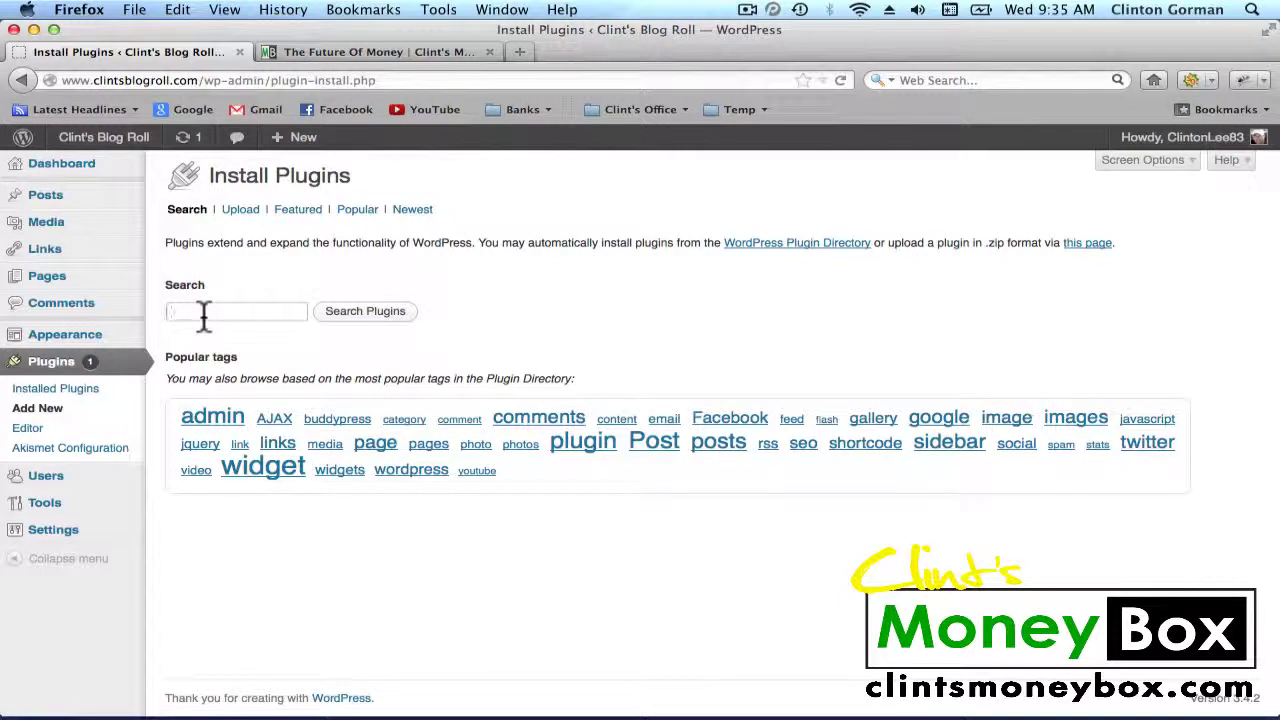
pyautogui.write('arebar')
pyautogui.click(357, 318)
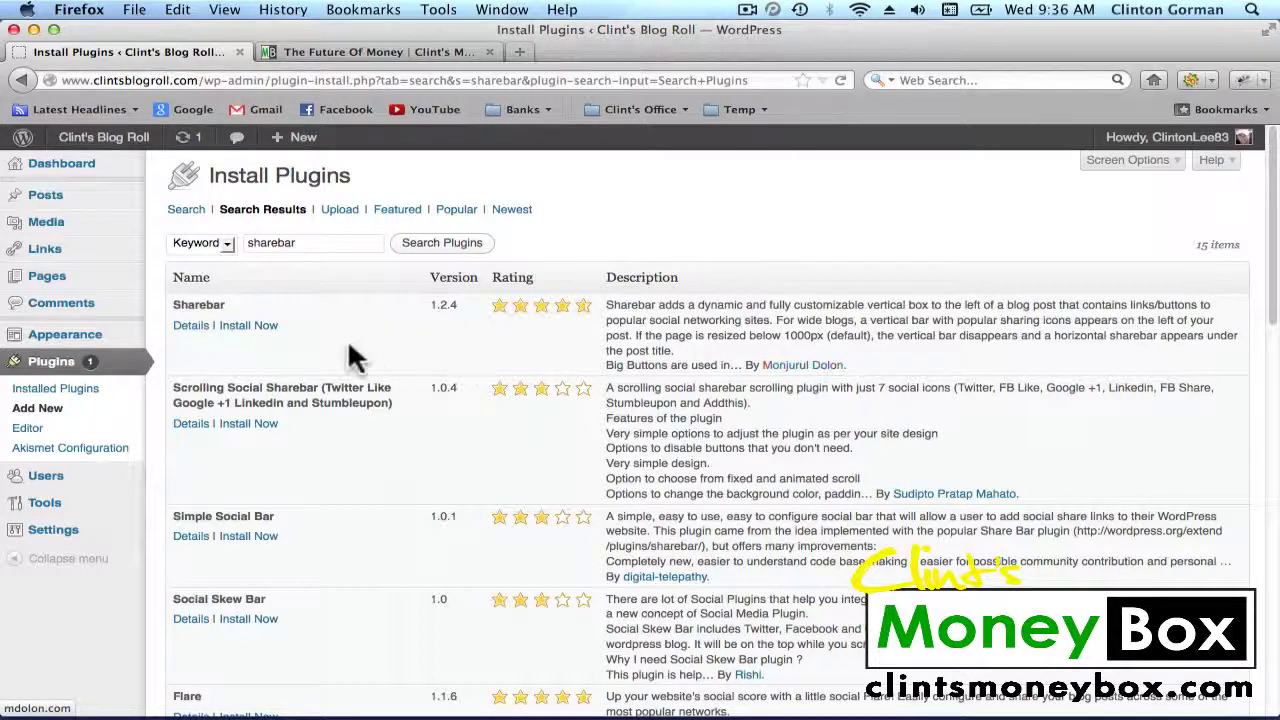
# Install Sharebar 1.2.4, confirm the install, and activate the plugin.
pyautogui.click(258, 327)
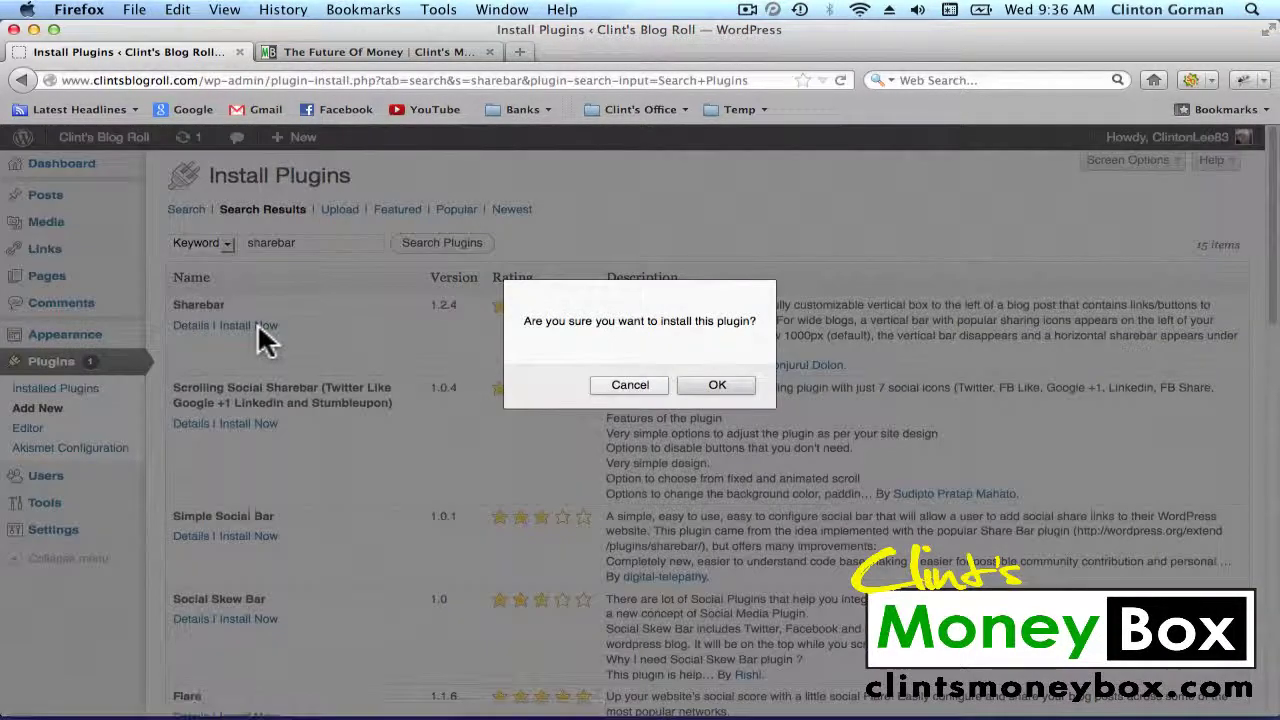
pyautogui.click(728, 386)
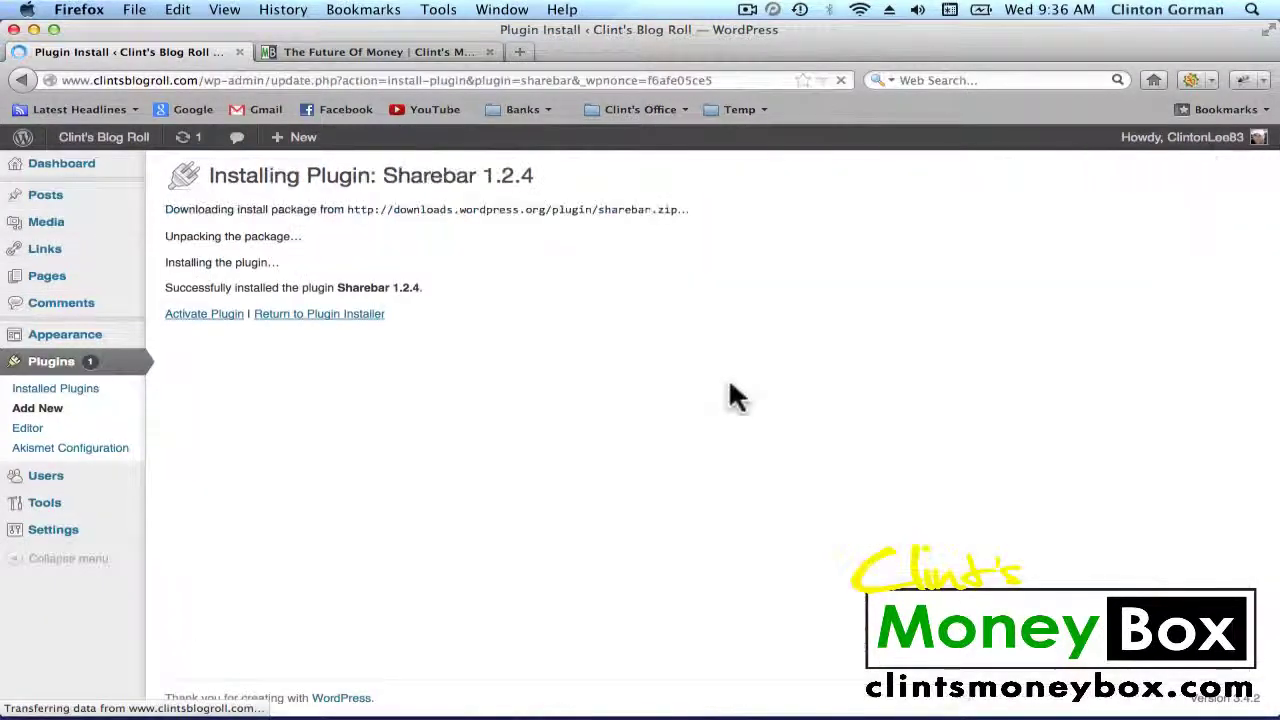
pyautogui.click(213, 322)
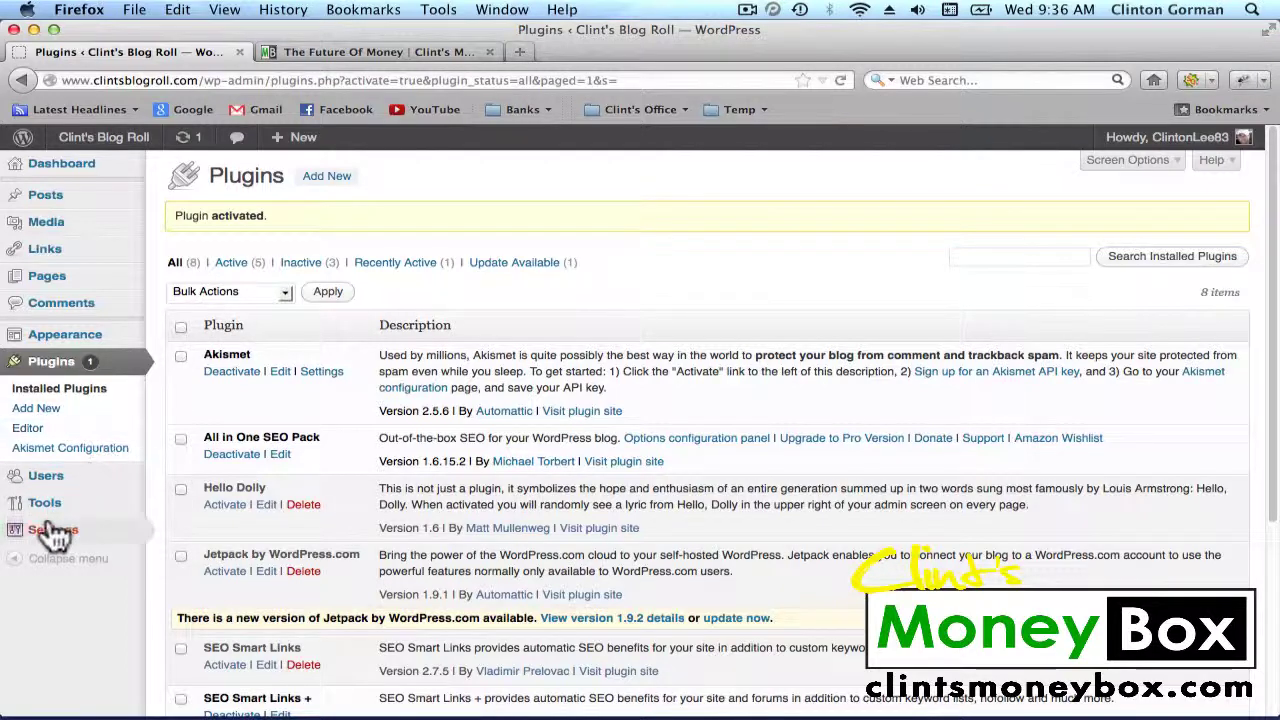
pyautogui.moveTo(48, 536)
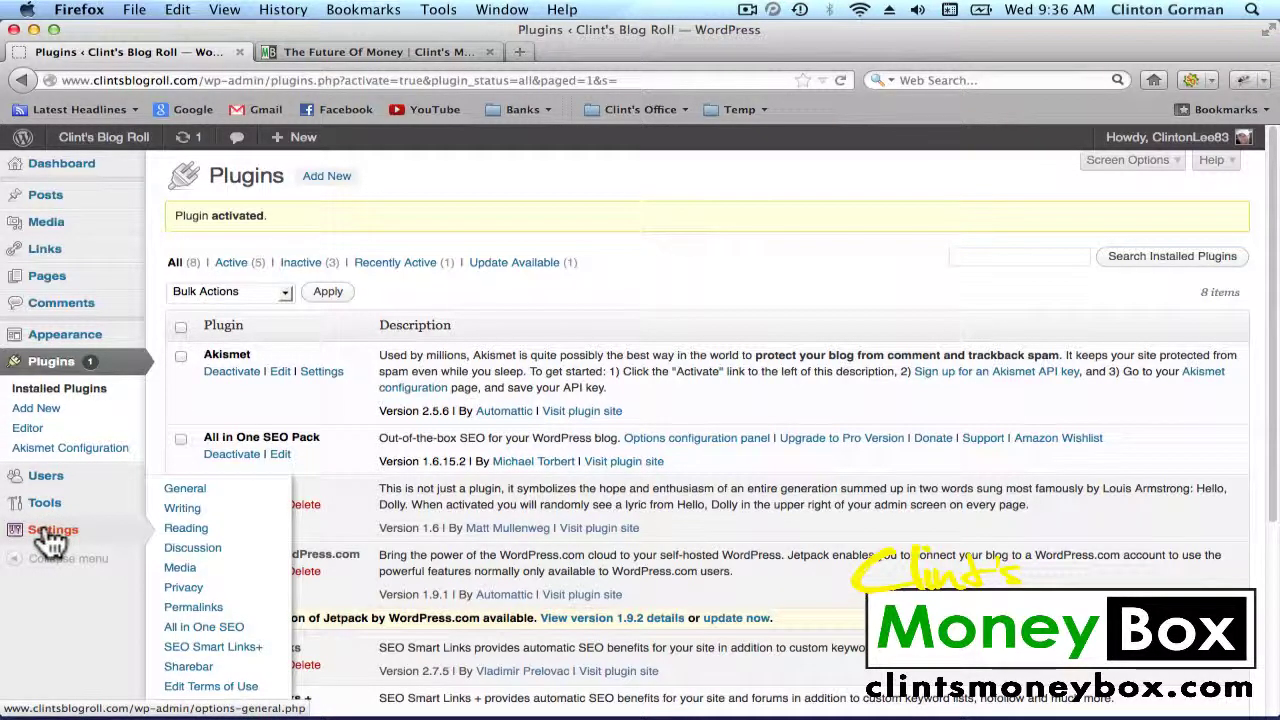
# Open Settings > Sharebar and scroll through the Available Buttons table.
pyautogui.click(203, 677)
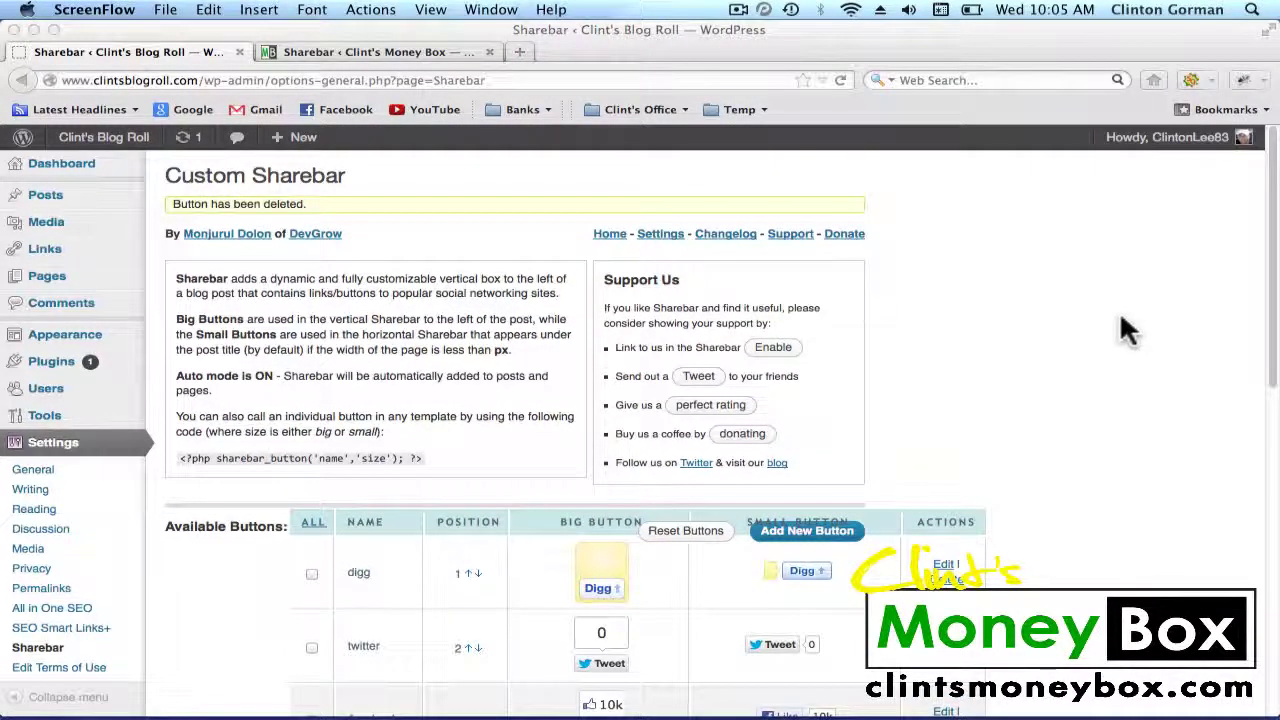
pyautogui.scroll(-5, 1130, 330)
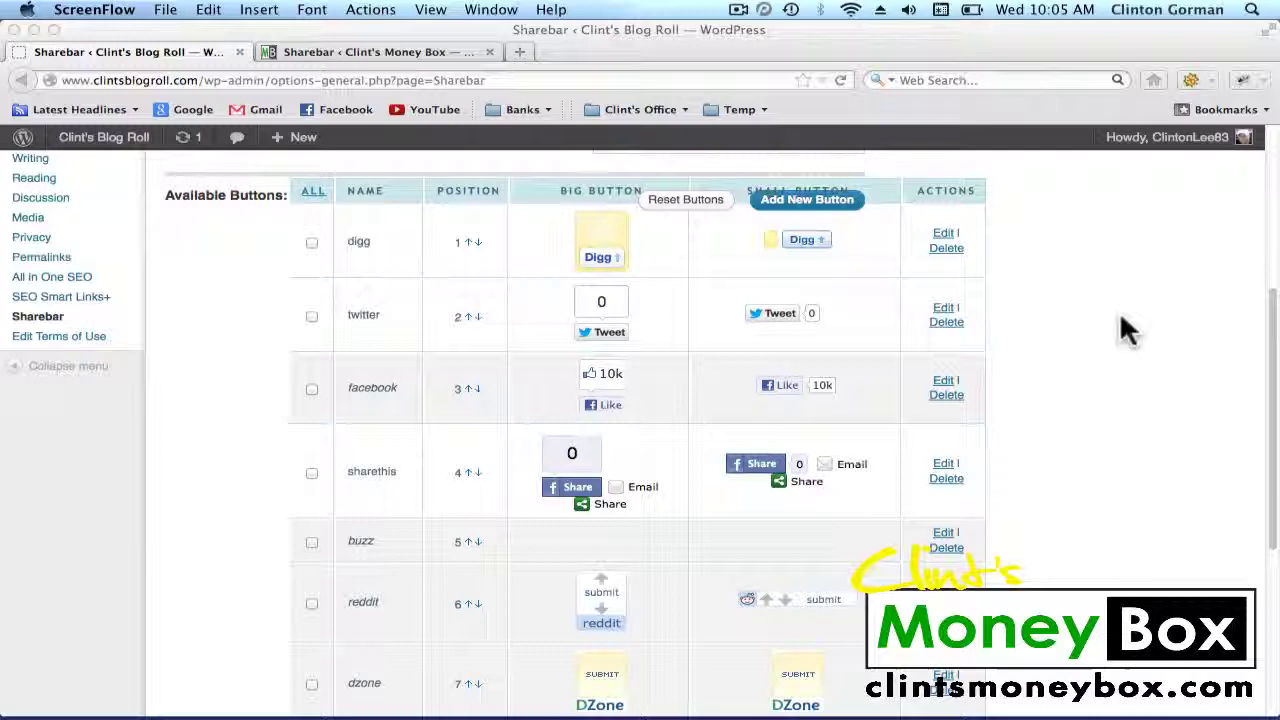
pyautogui.scroll(-5, 1122, 322)
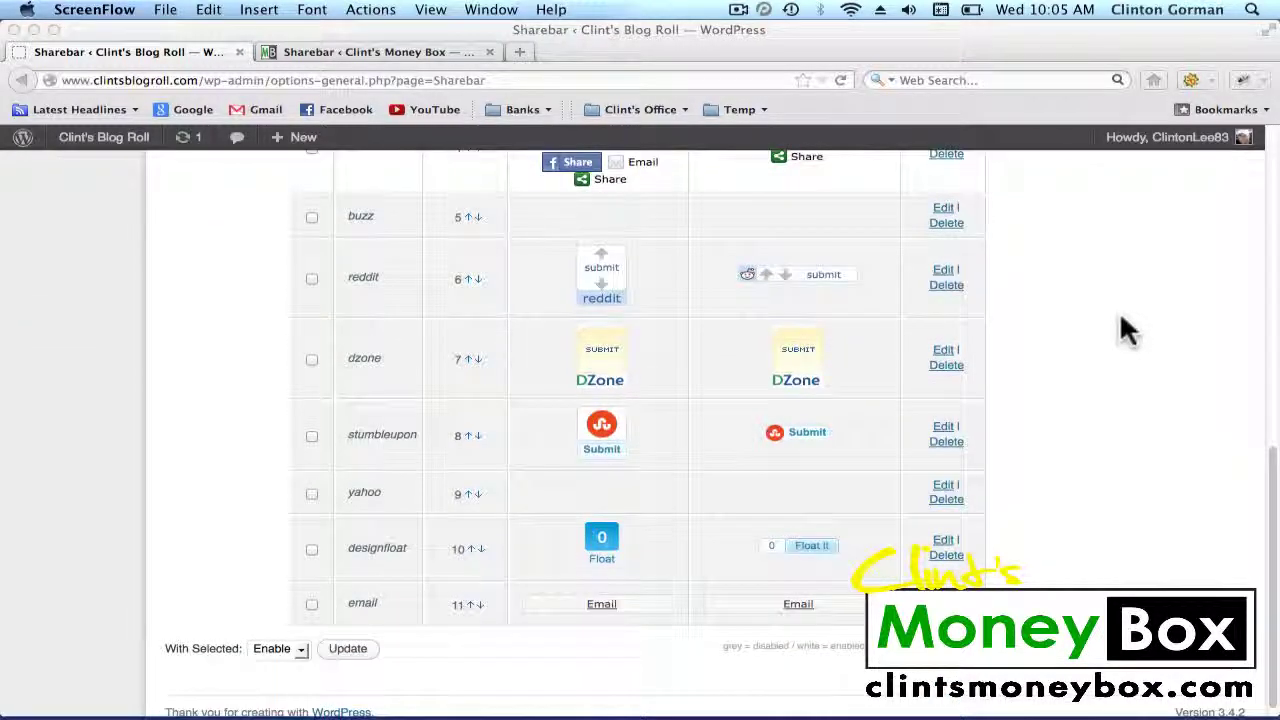
pyautogui.scroll(4, 1121, 322)
pyautogui.scroll(2, 1121, 322)
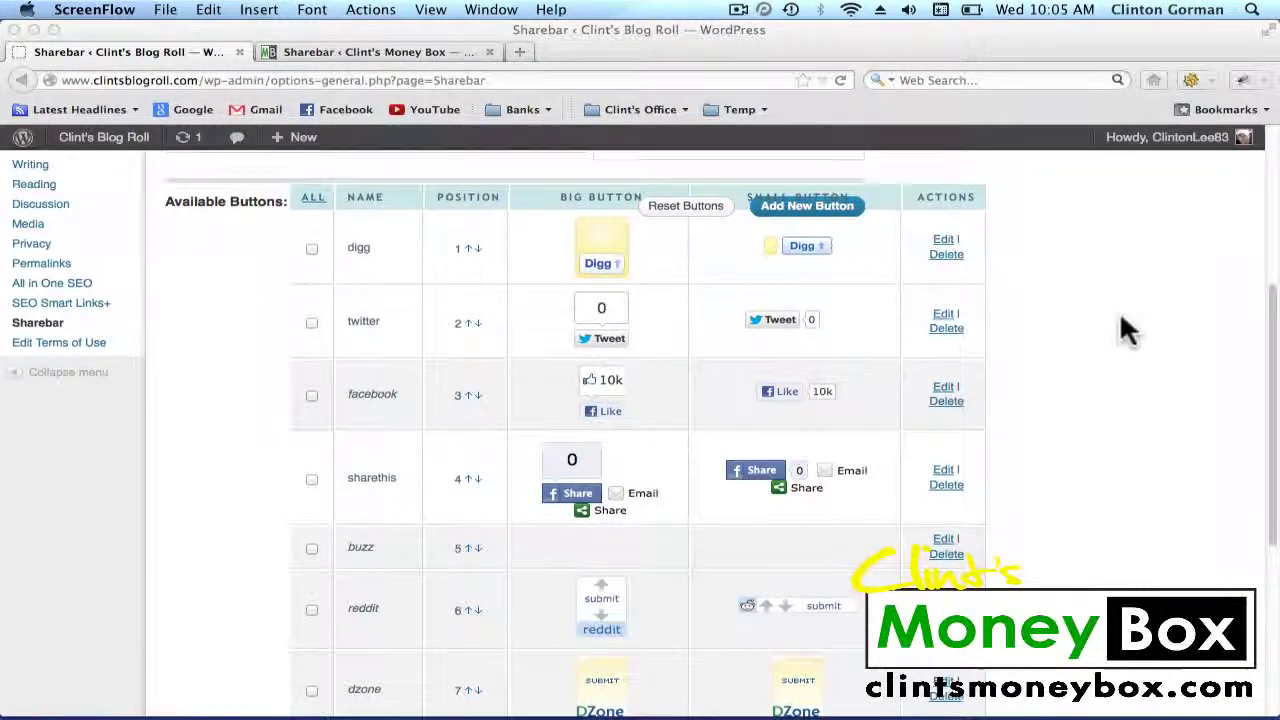
pyautogui.scroll(2, 1121, 322)
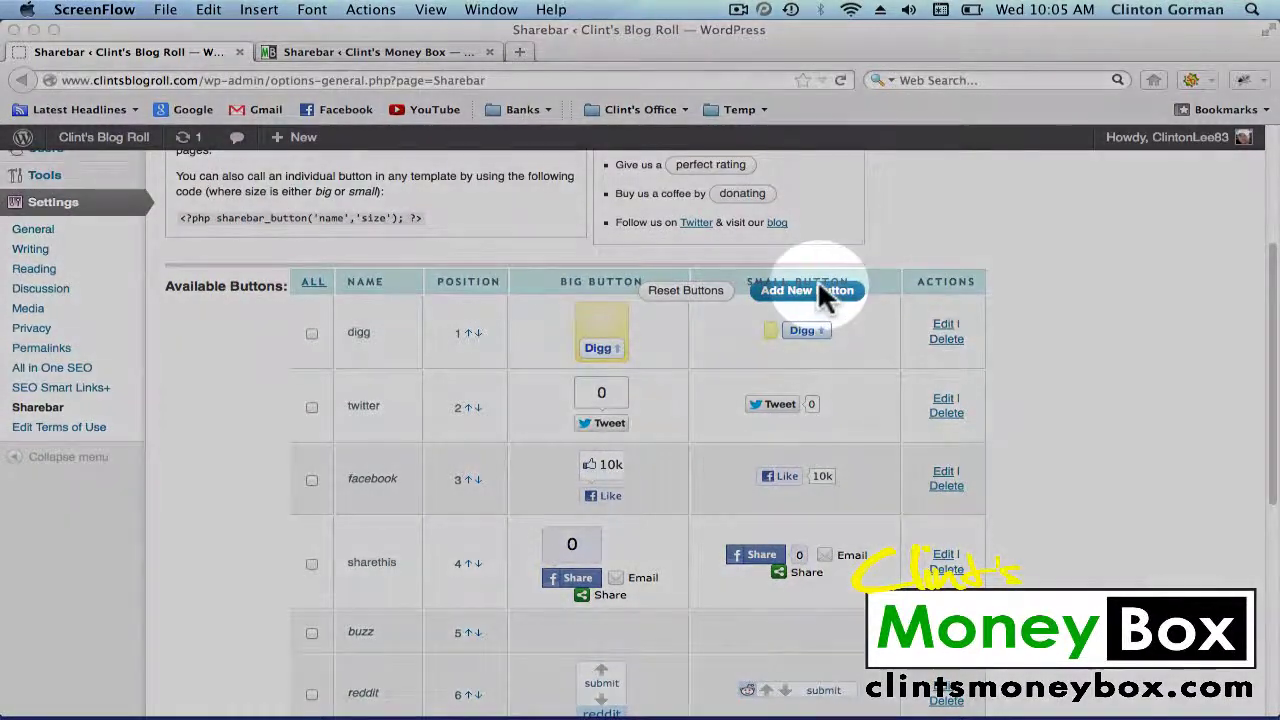
# Start a new button named 'Google+' at position 3 and mark it enabled.
pyautogui.click(807, 288)
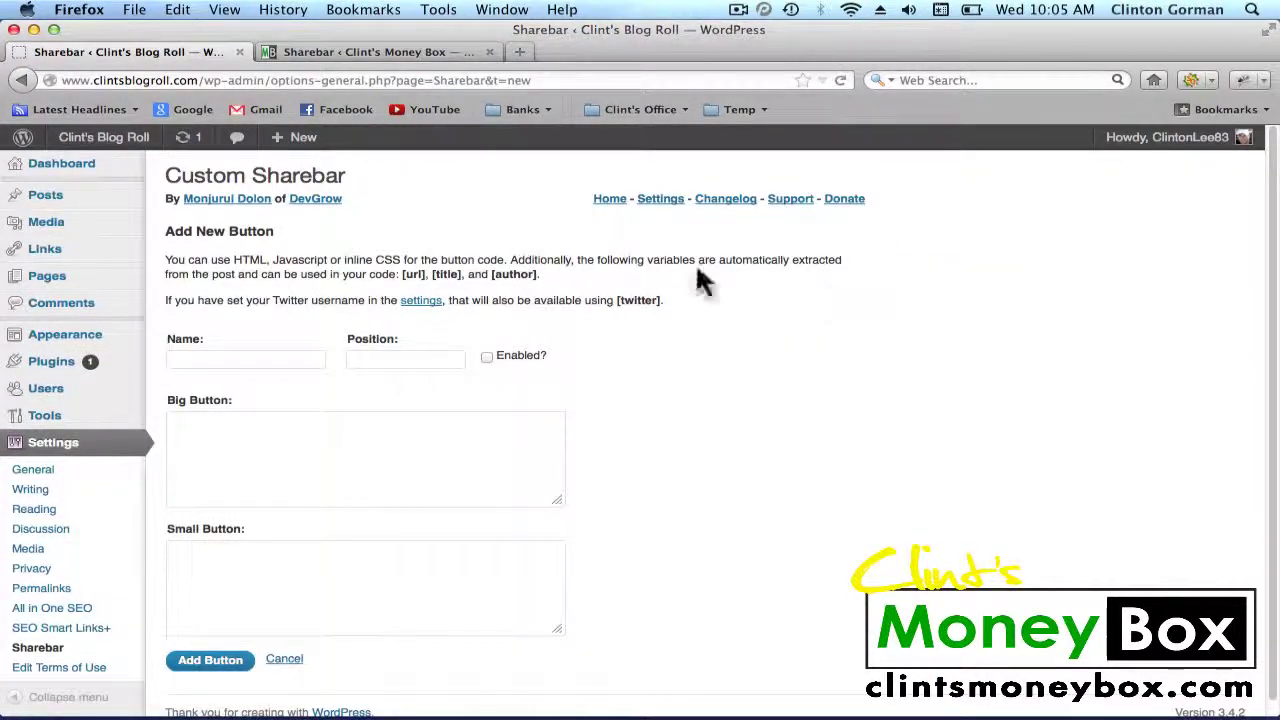
pyautogui.click(213, 362)
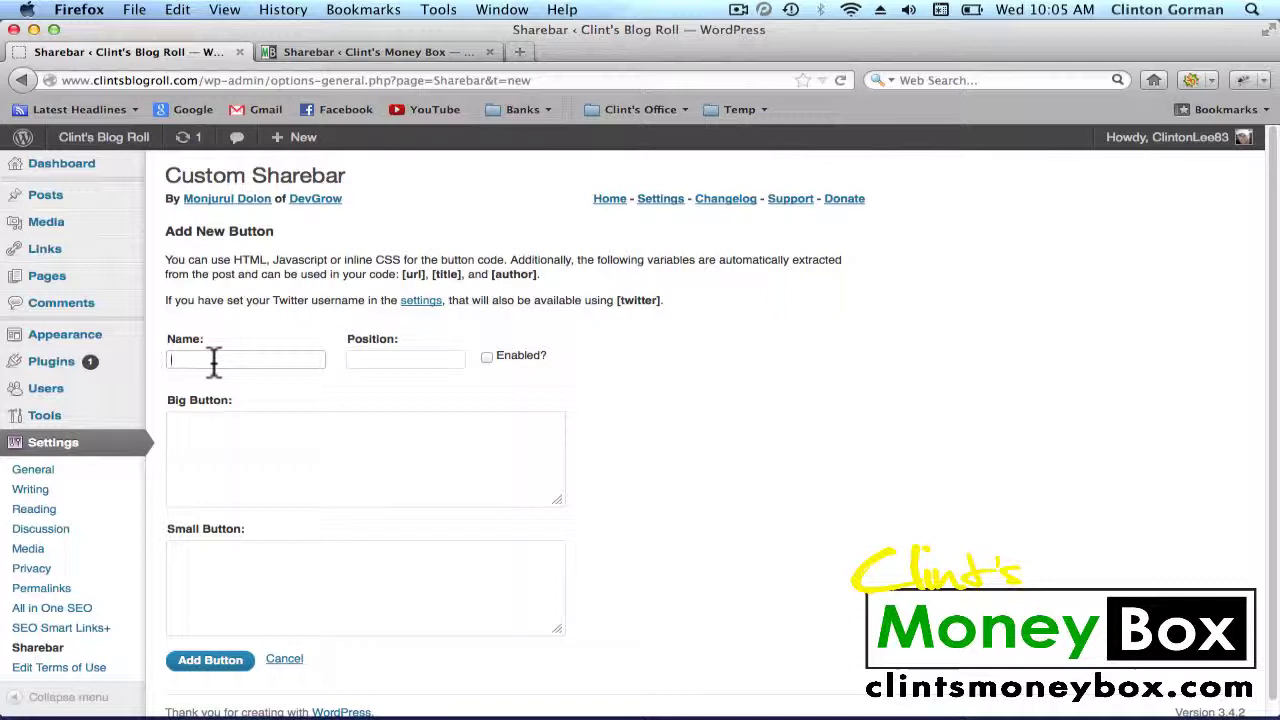
pyautogui.write('Google+')
pyautogui.click(371, 358)
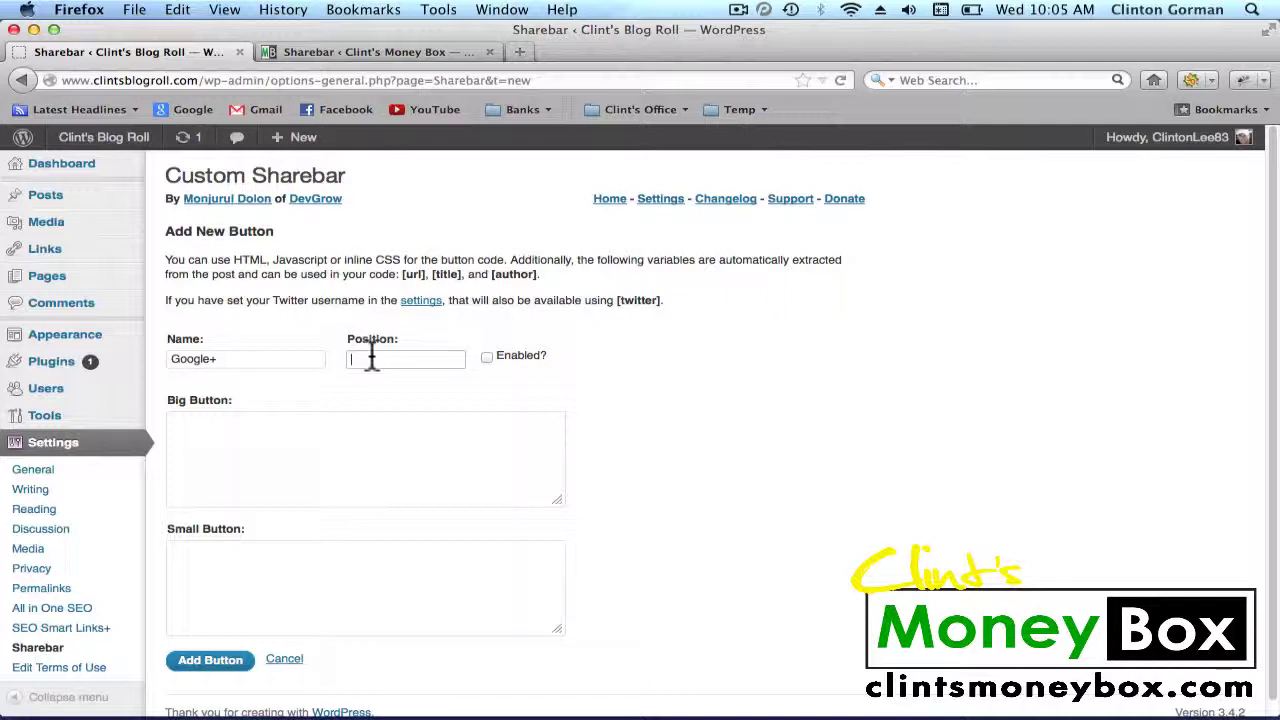
pyautogui.write('3')
pyautogui.click(487, 357)
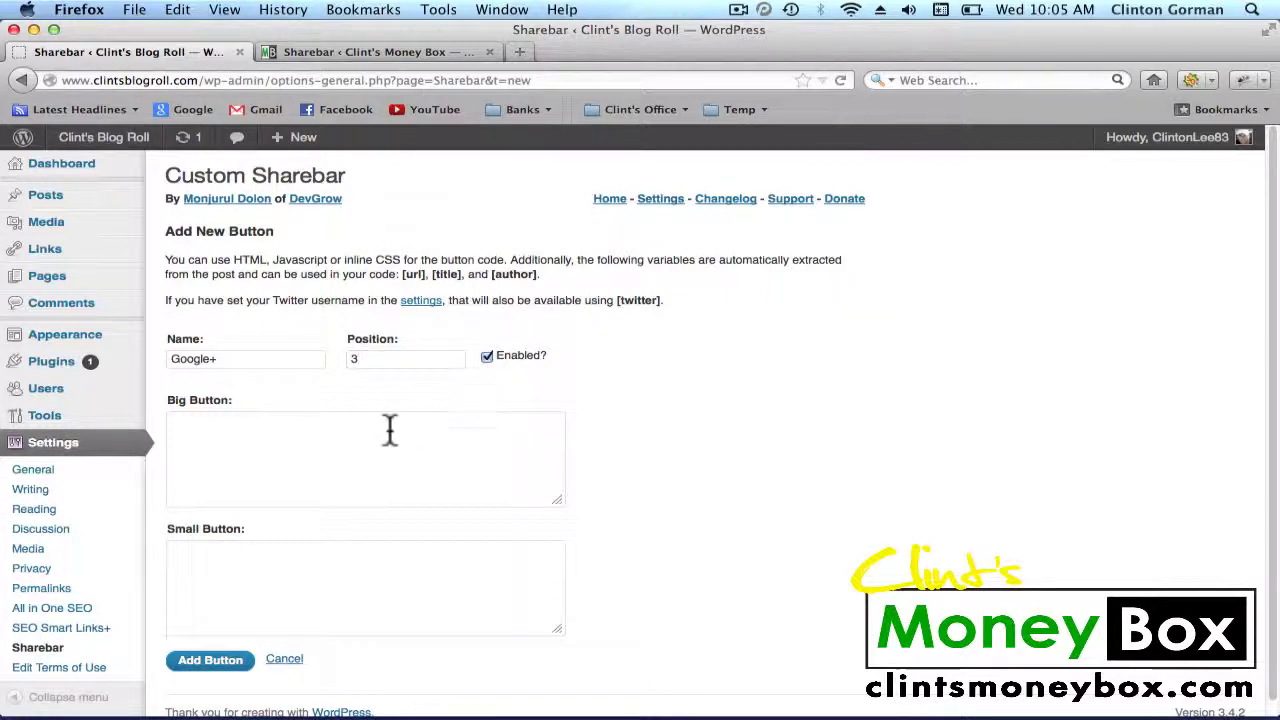
# Paste the Google +1 code into the Big and Small Button boxes and add the button.
pyautogui.click(185, 427)
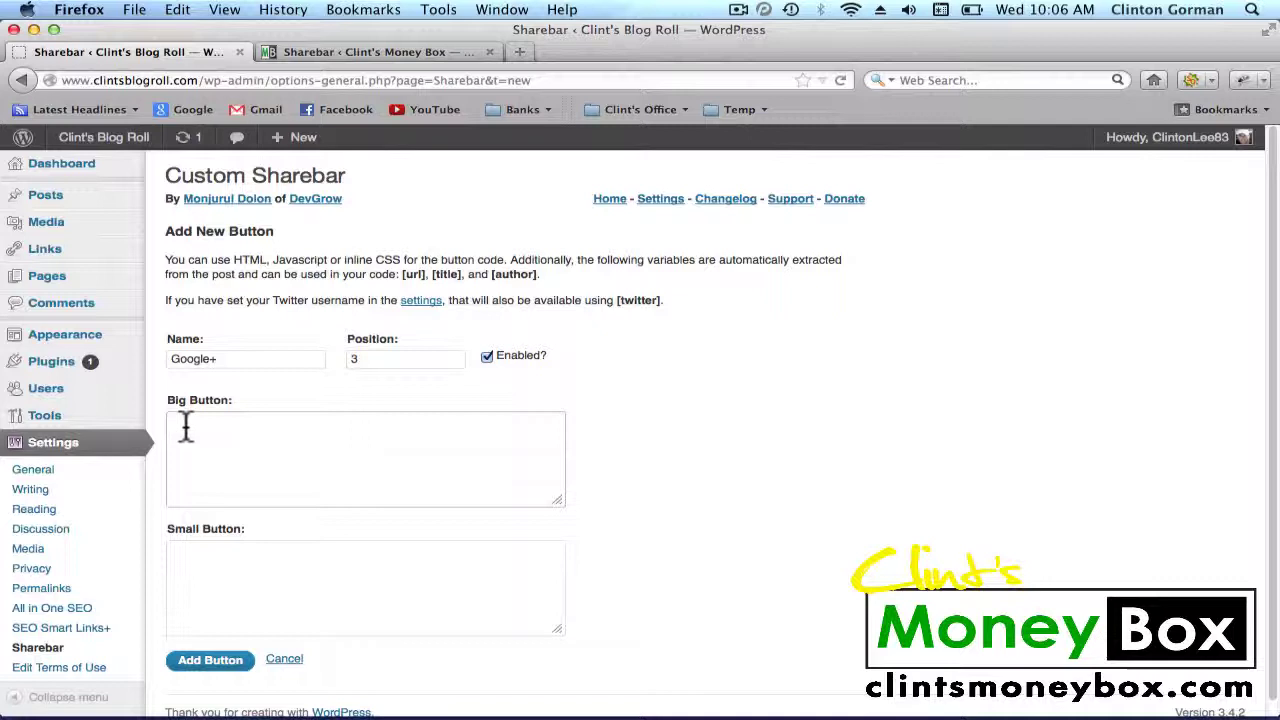
pyautogui.rightClick(183, 425)
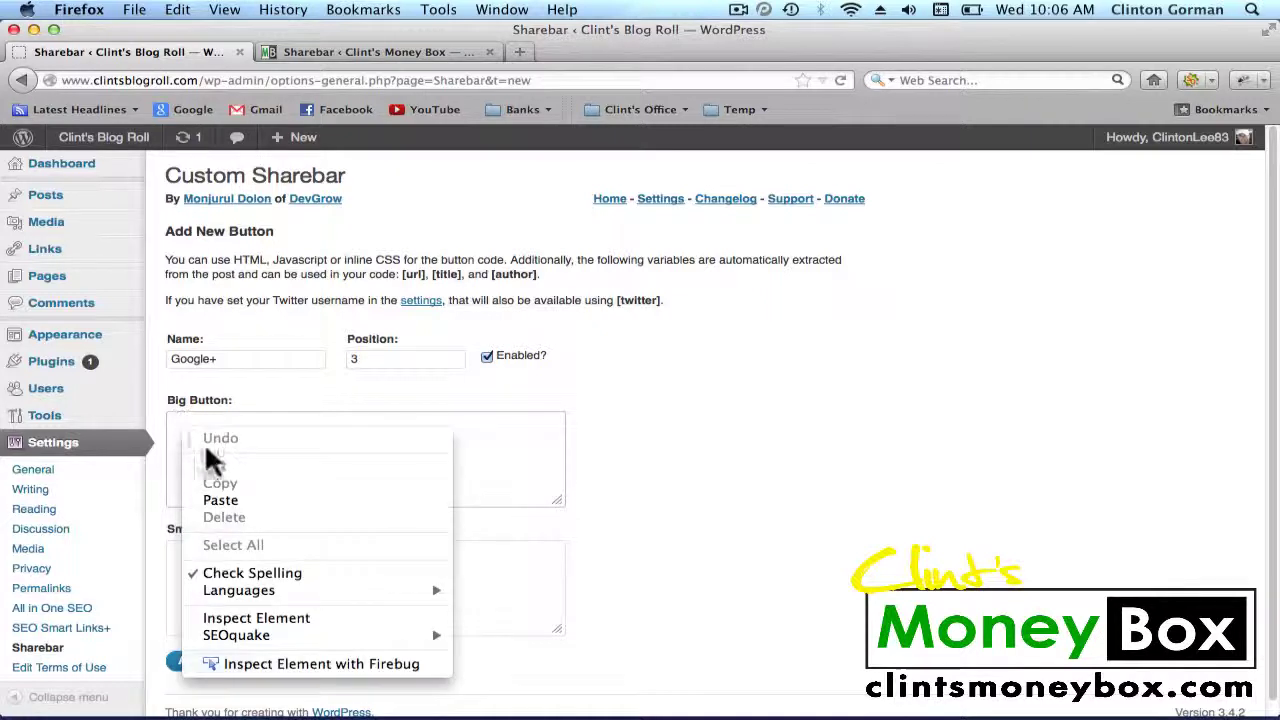
pyautogui.click(234, 503)
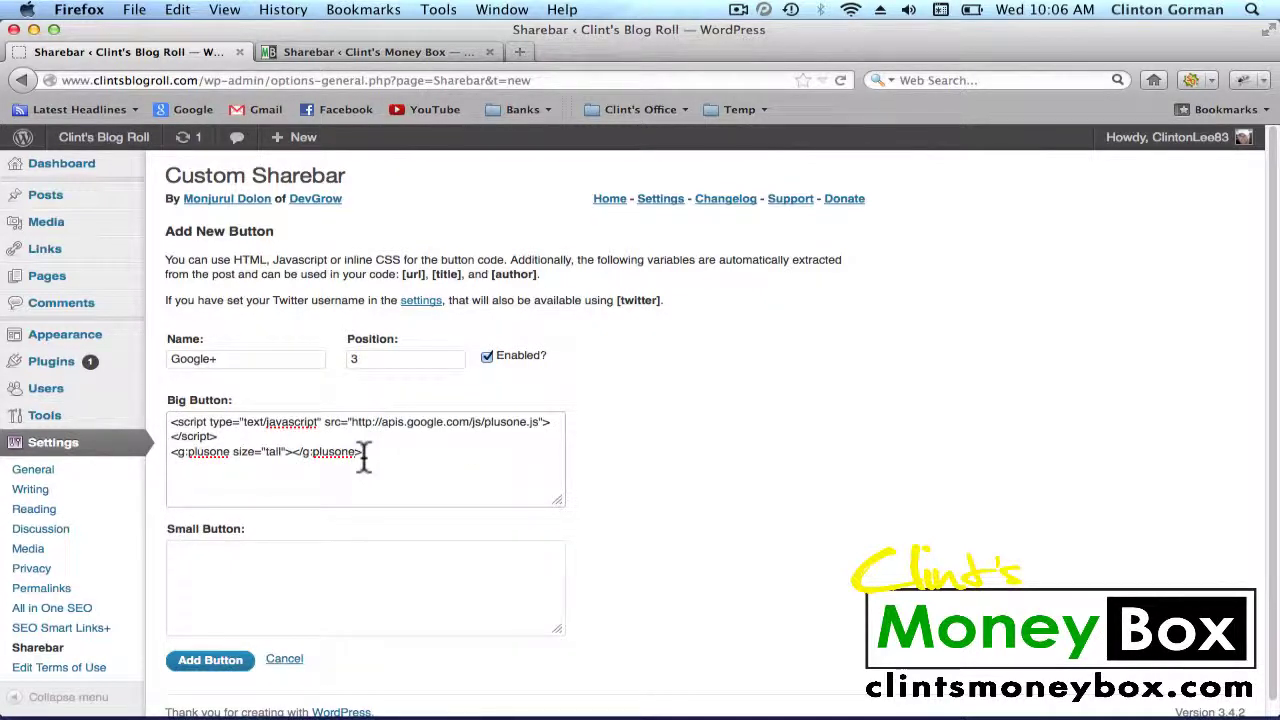
pyautogui.rightClick(224, 553)
pyautogui.click(262, 373)
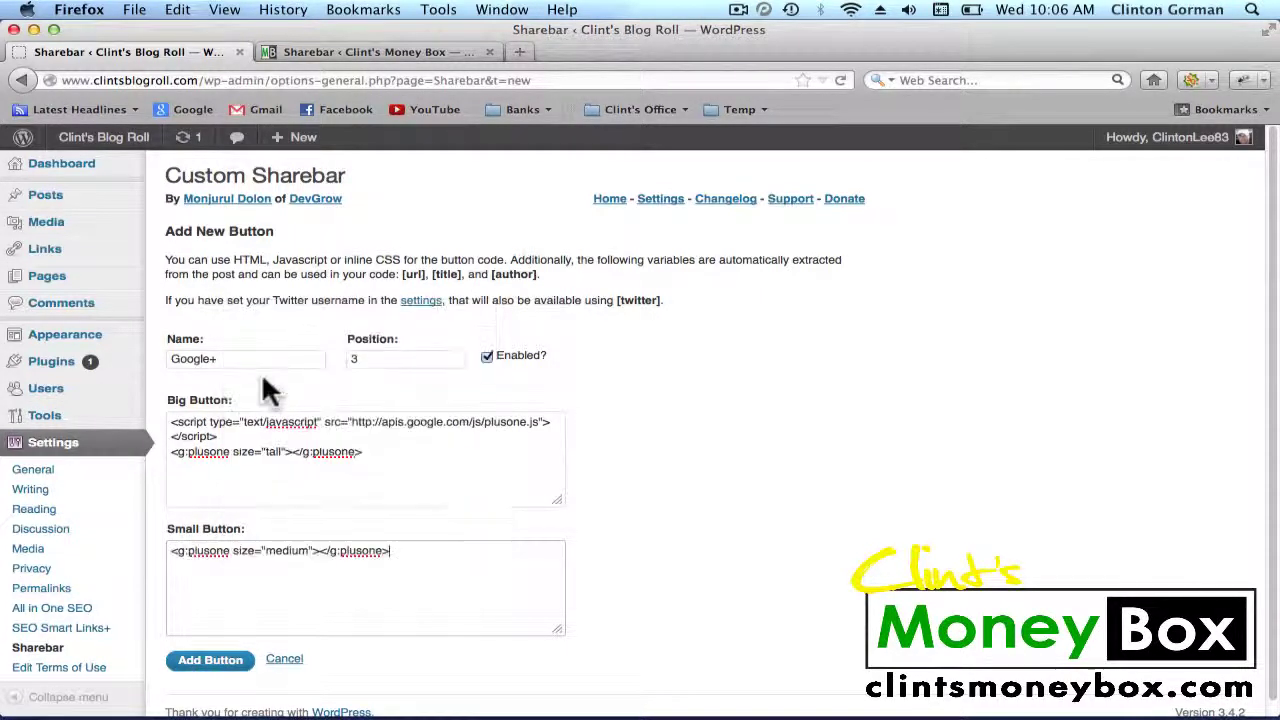
pyautogui.click(218, 664)
pyautogui.click(220, 668)
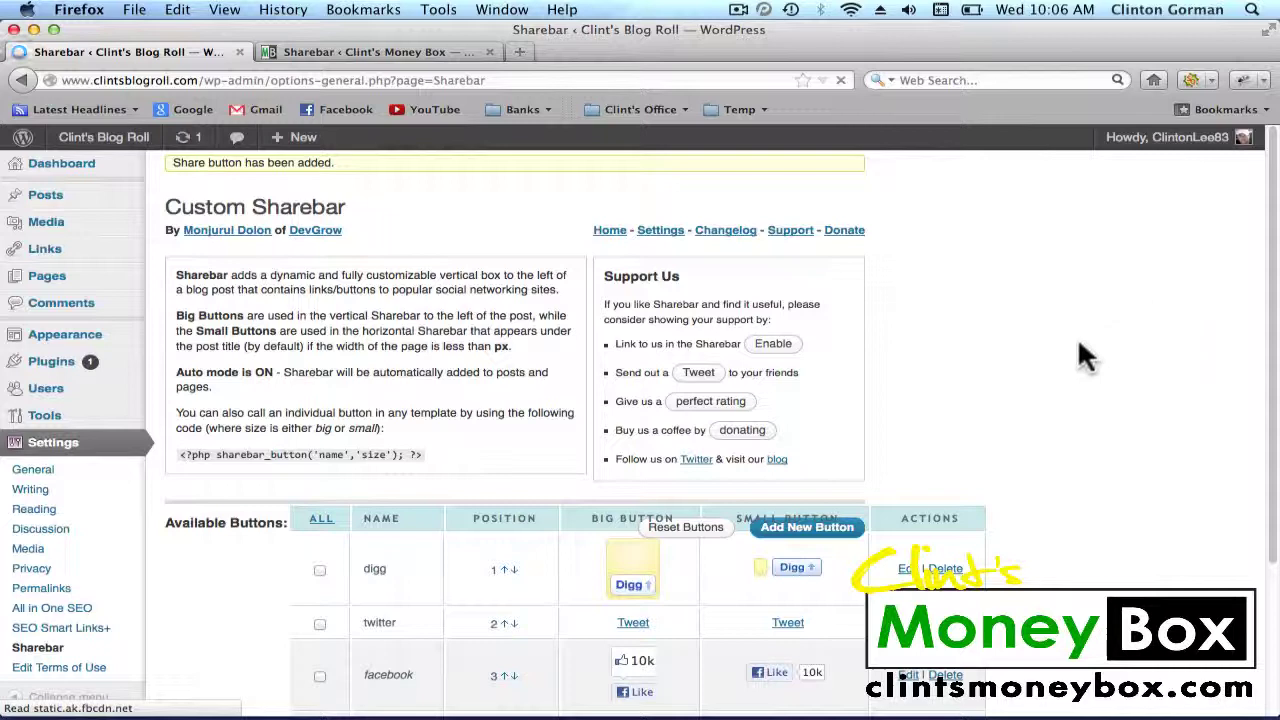
# Disable the digg and sharethis buttons using the With Selected bulk action.
pyautogui.scroll(-4, 1078, 343)
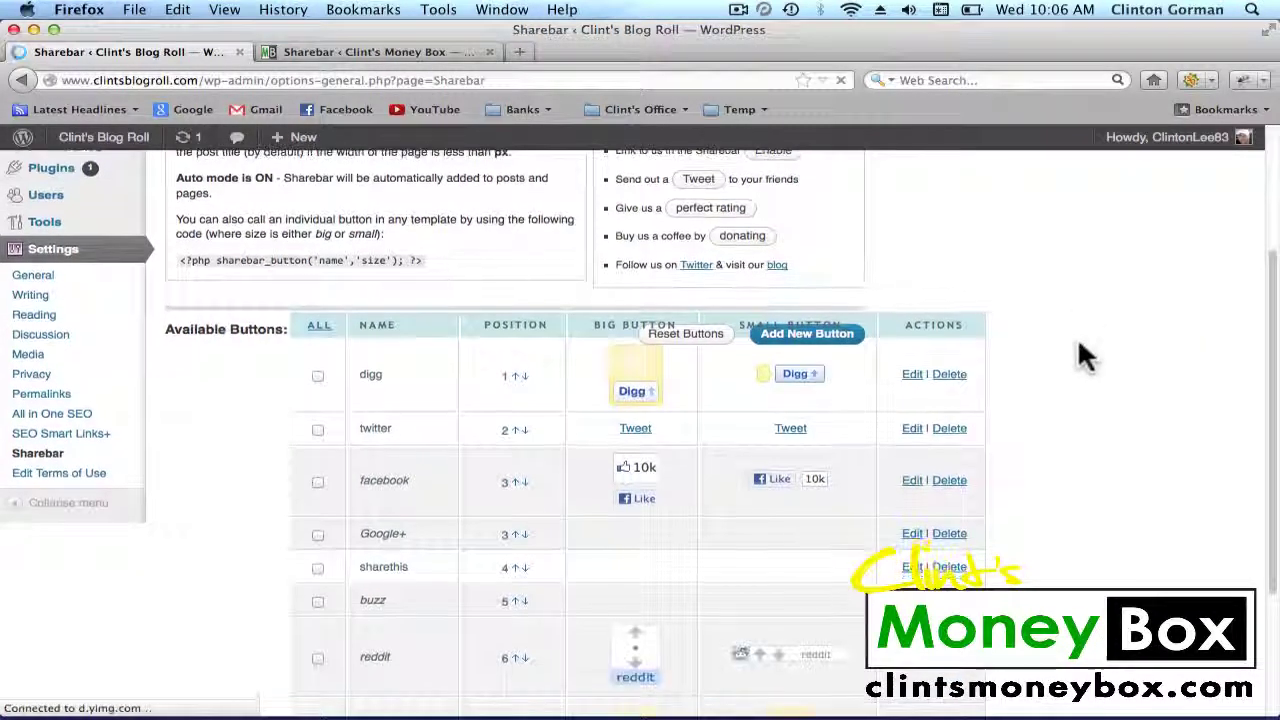
pyautogui.scroll(-3, 1080, 352)
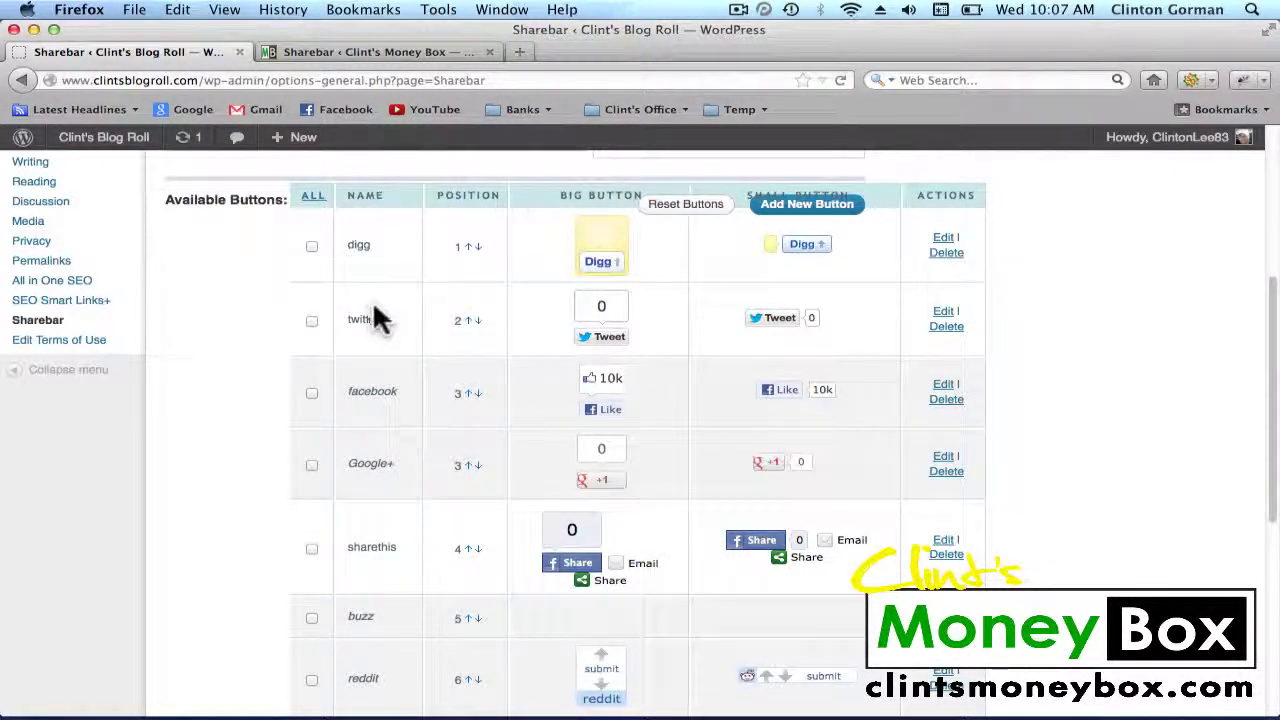
pyautogui.click(311, 245)
pyautogui.click(311, 548)
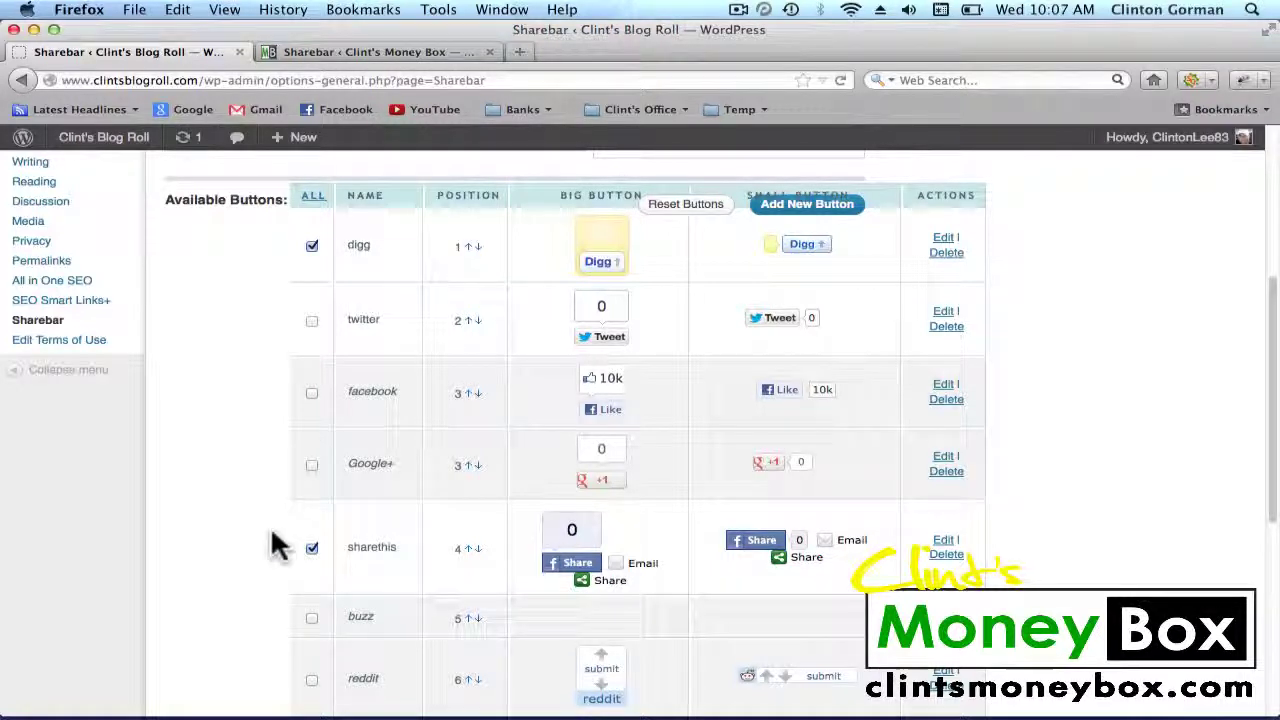
pyautogui.scroll(-3, 278, 545)
pyautogui.scroll(-3, 278, 545)
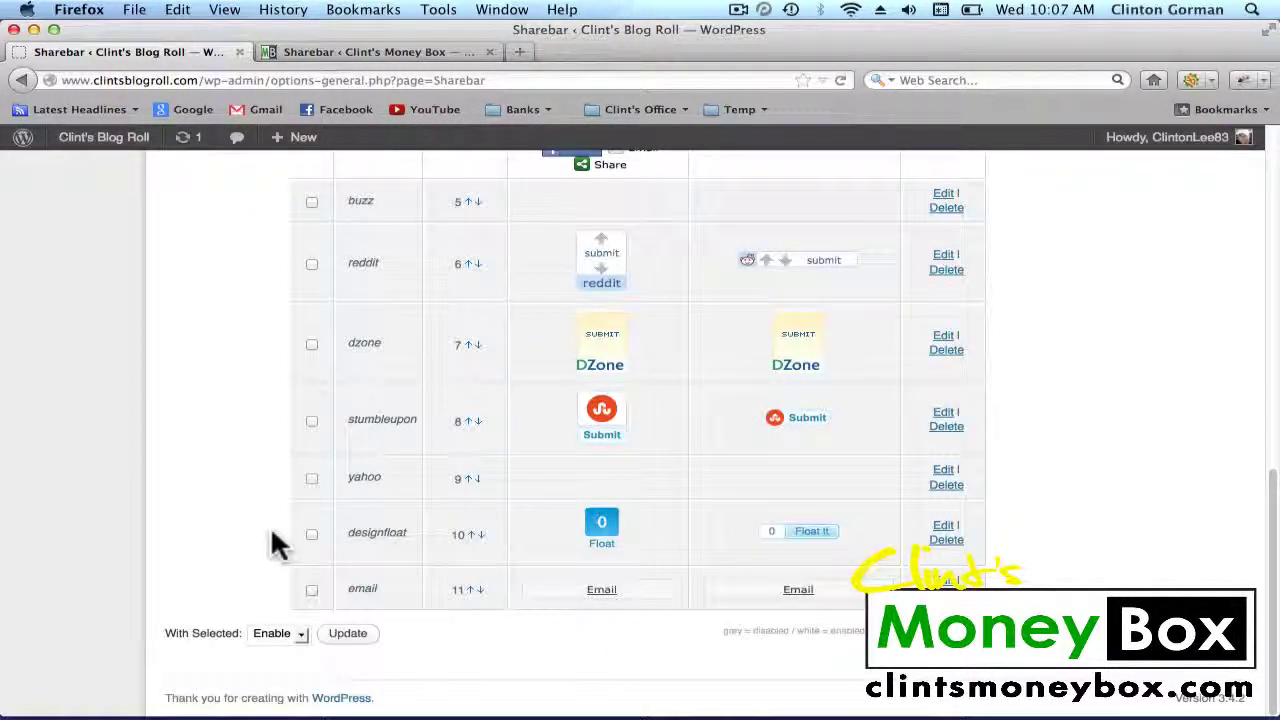
pyautogui.click(280, 633)
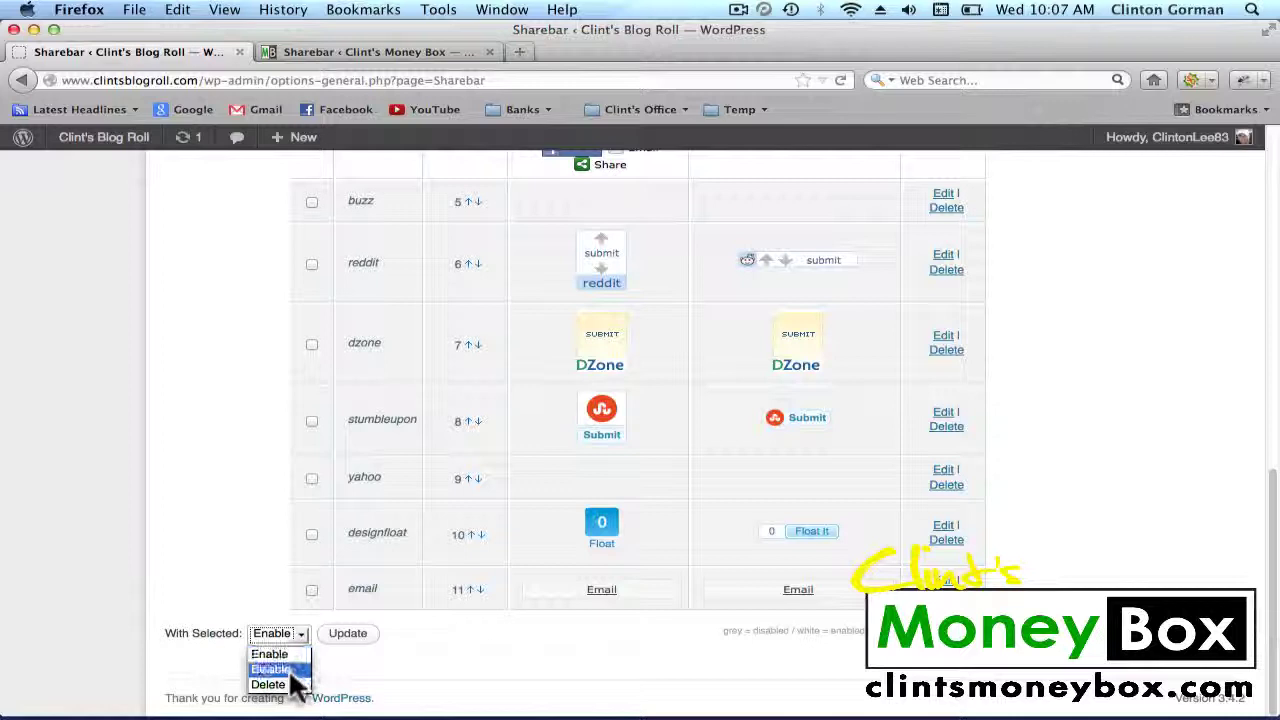
pyautogui.click(280, 667)
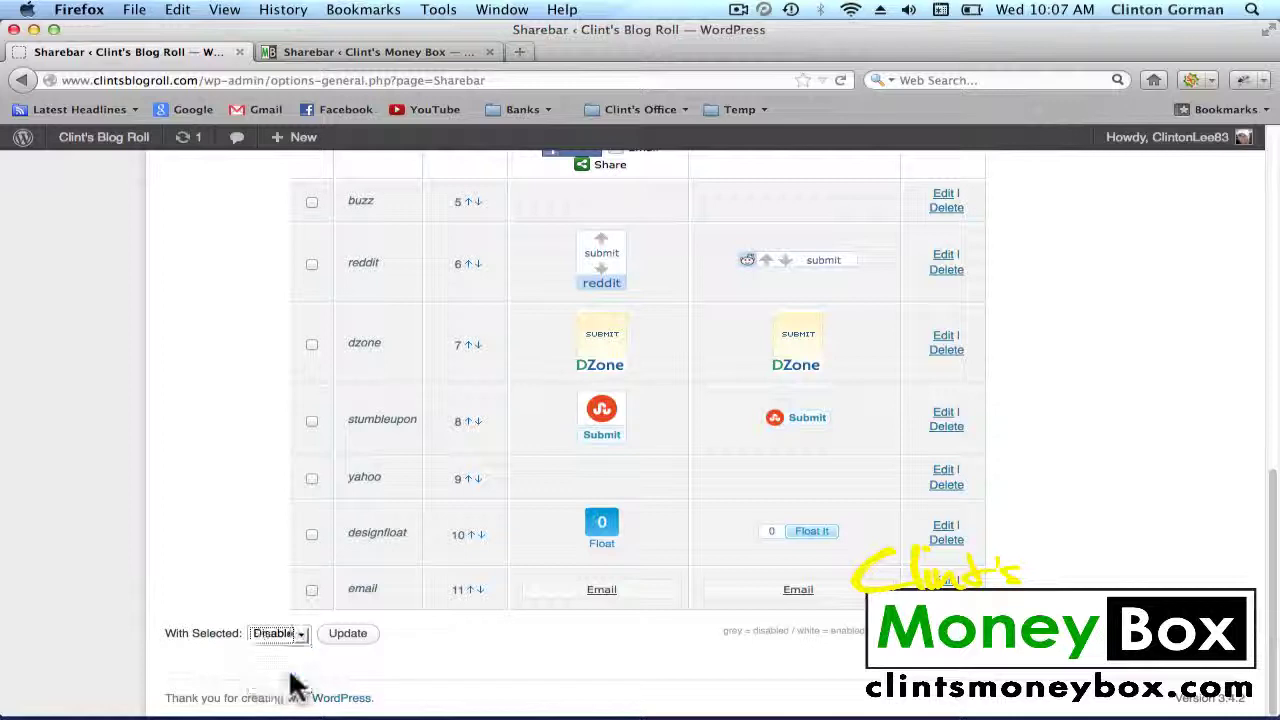
pyautogui.click(343, 635)
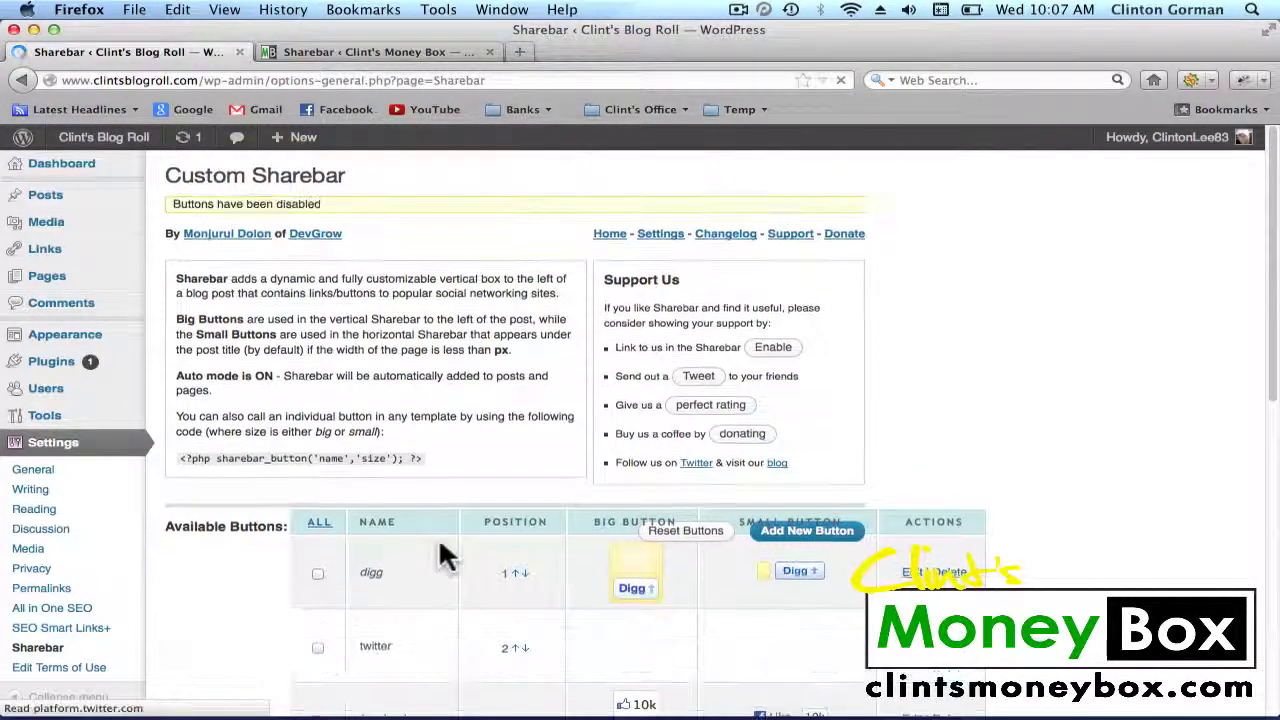
# Check the facebook and Google+ rows and apply a bulk Enable.
pyautogui.scroll(-5, 440, 547)
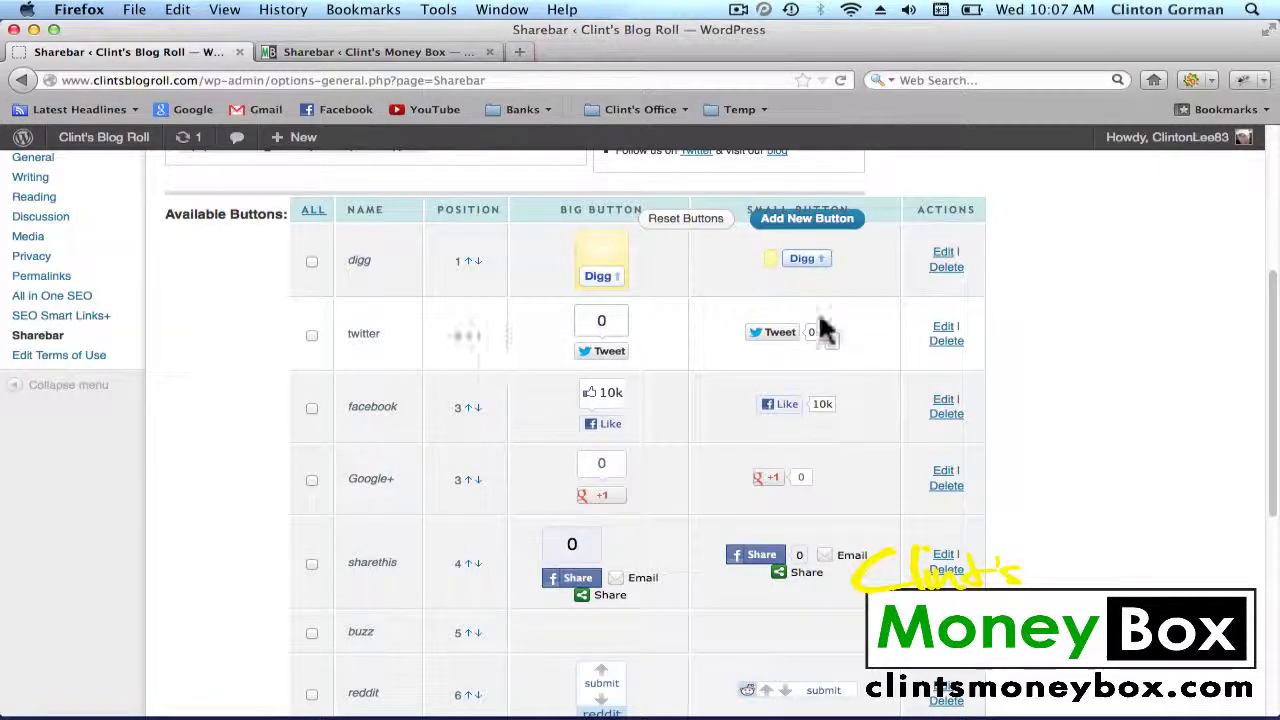
pyautogui.scroll(-6, 1010, 335)
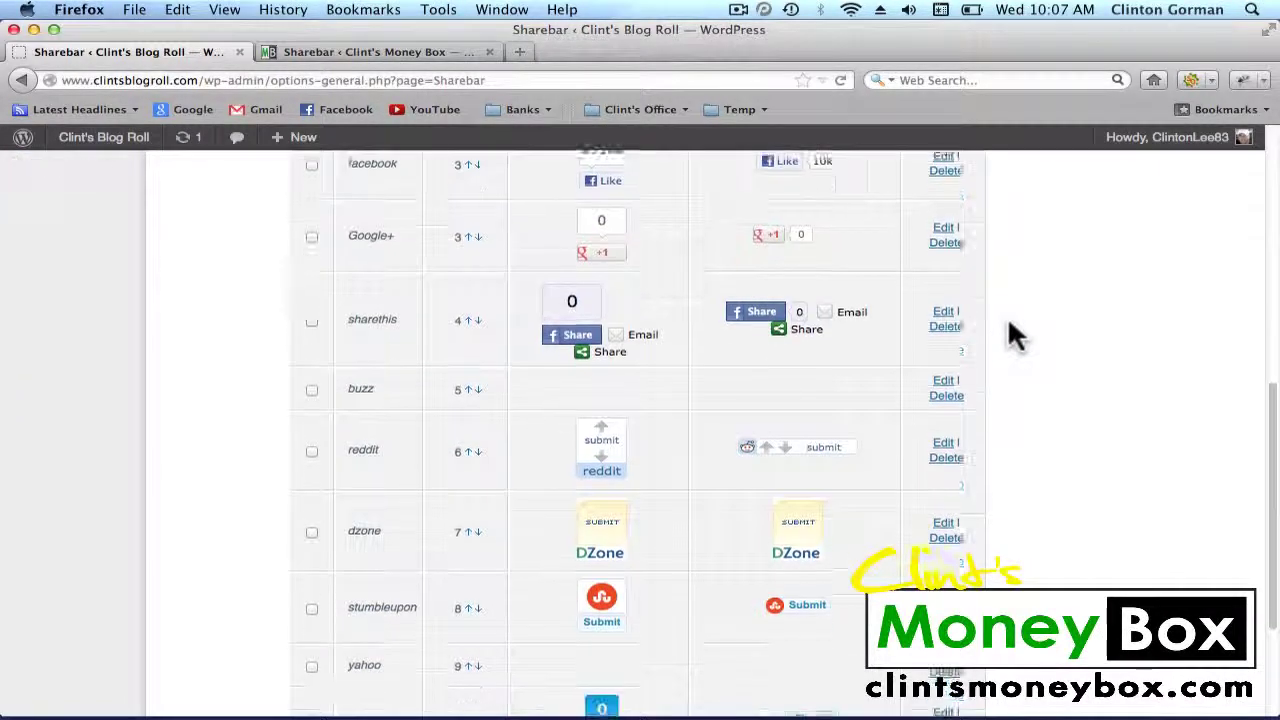
pyautogui.scroll(6, 1010, 335)
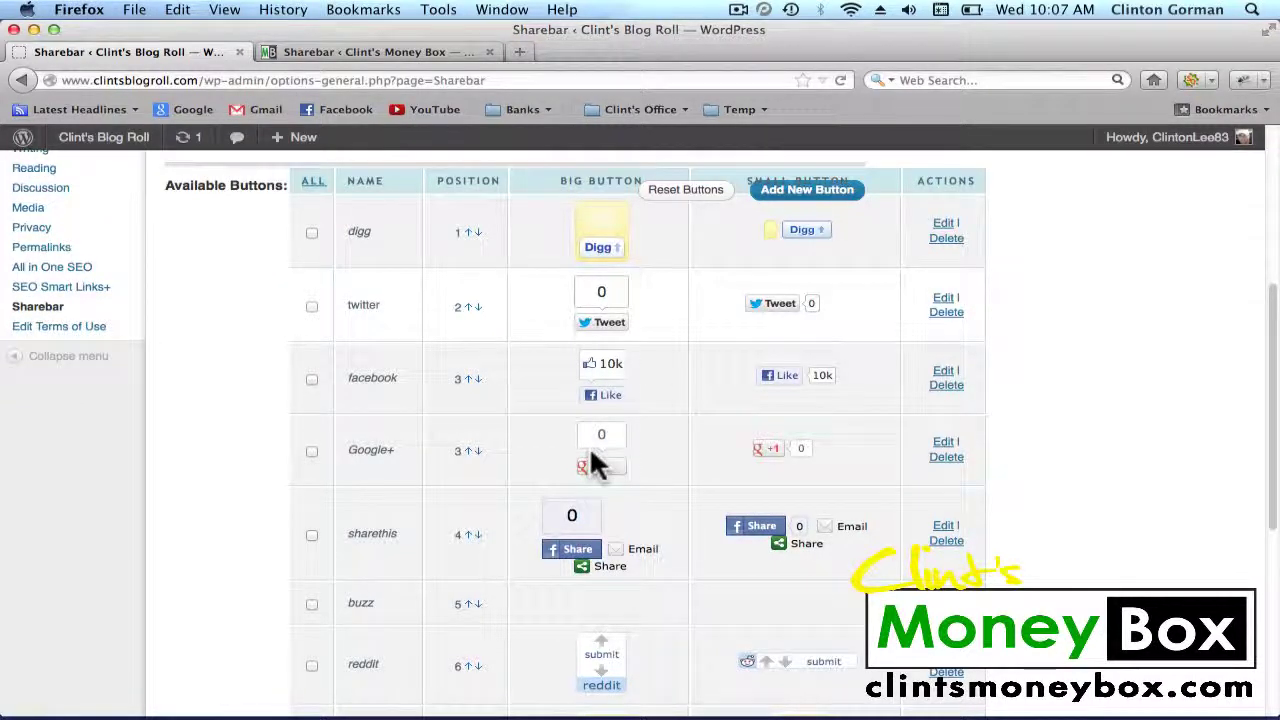
pyautogui.click(311, 379)
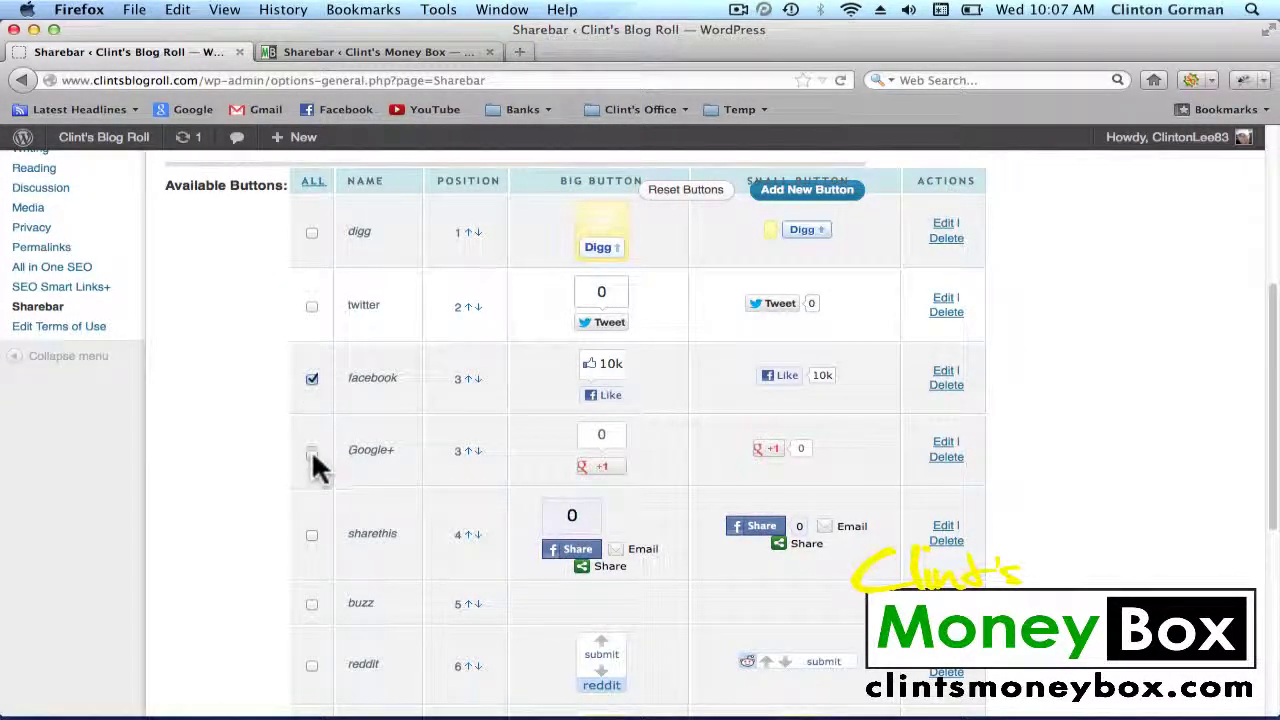
pyautogui.click(311, 451)
pyautogui.scroll(-8, 245, 482)
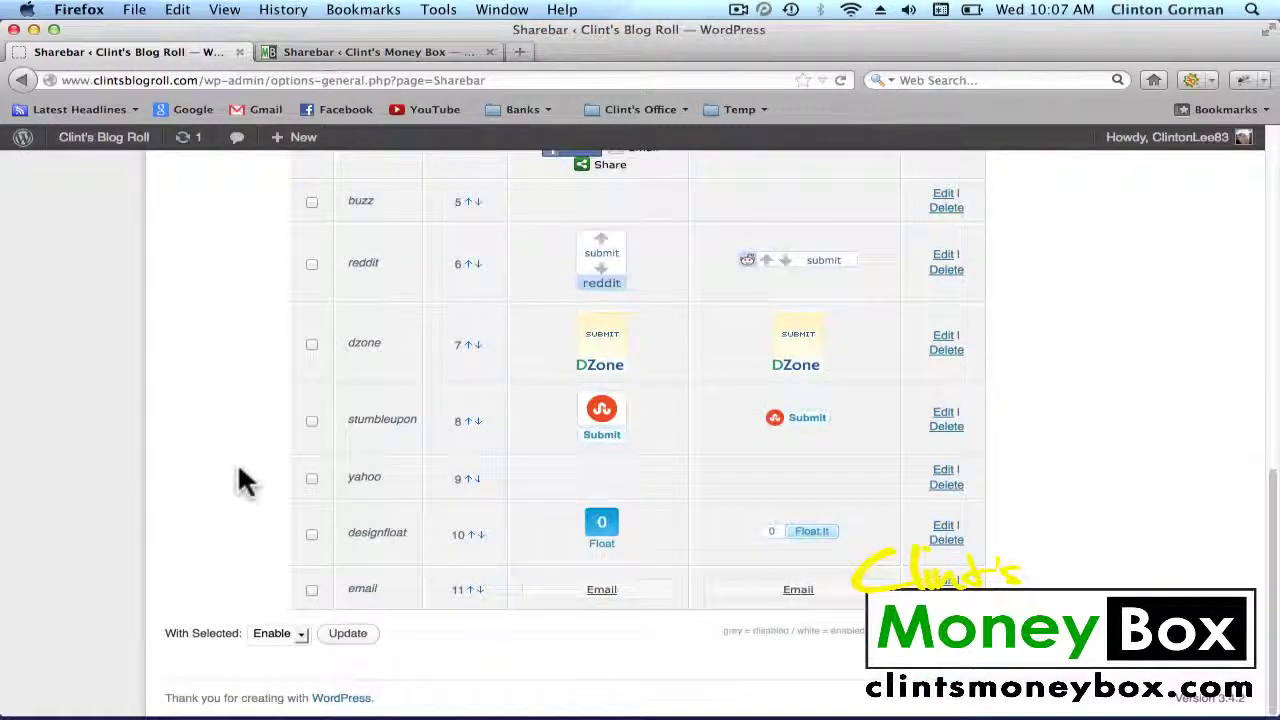
pyautogui.click(333, 637)
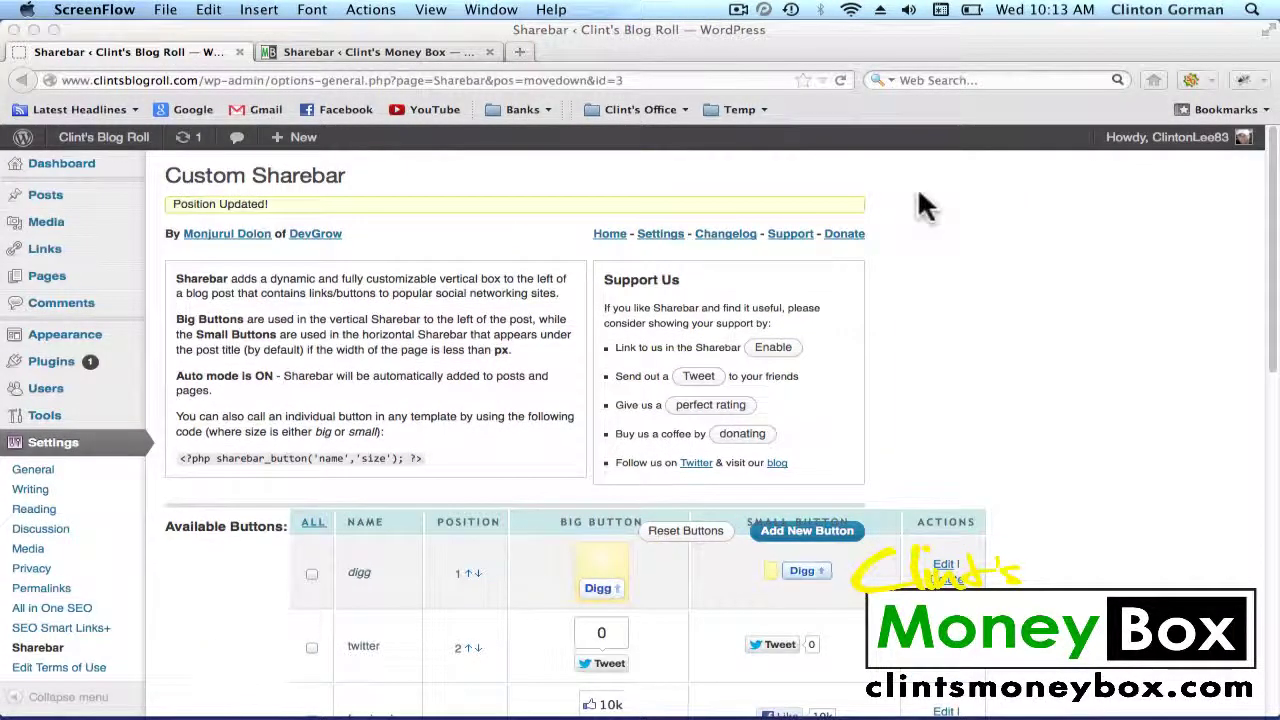
# Raise facebook to position 1, just below digg and above twitter.
pyautogui.scroll(-5, 923, 202)
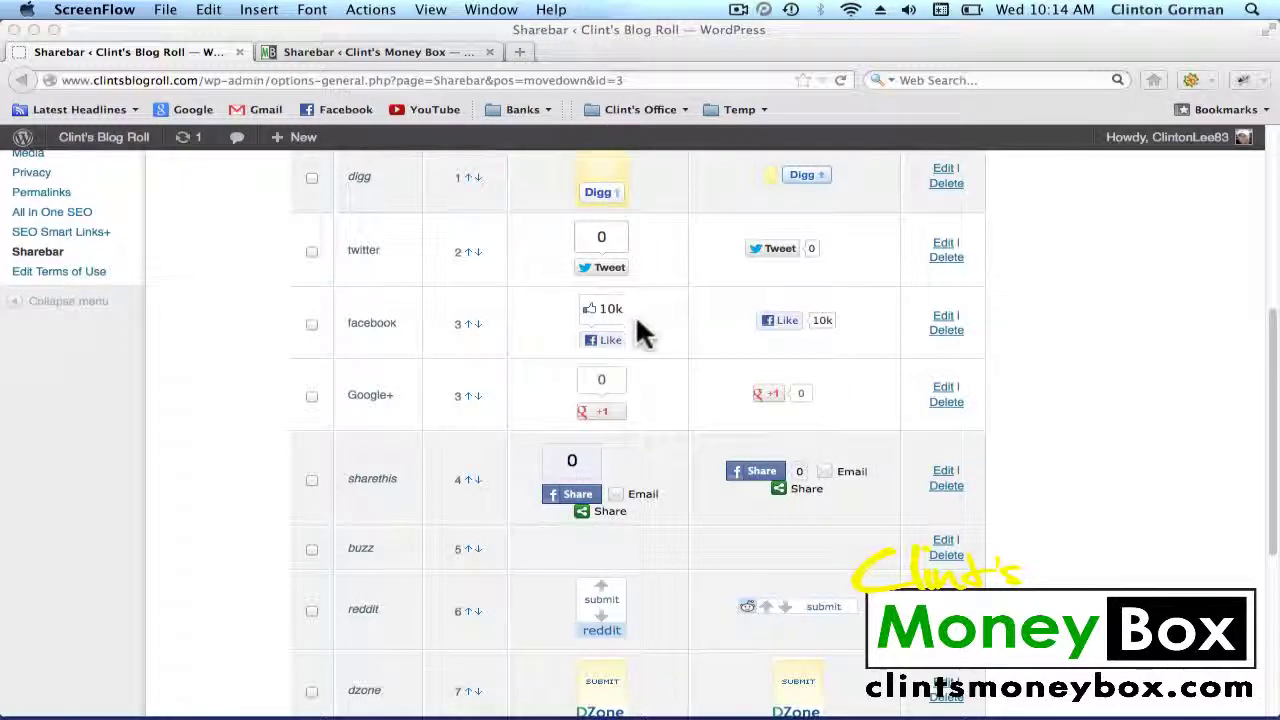
pyautogui.click(467, 325)
pyautogui.click(468, 326)
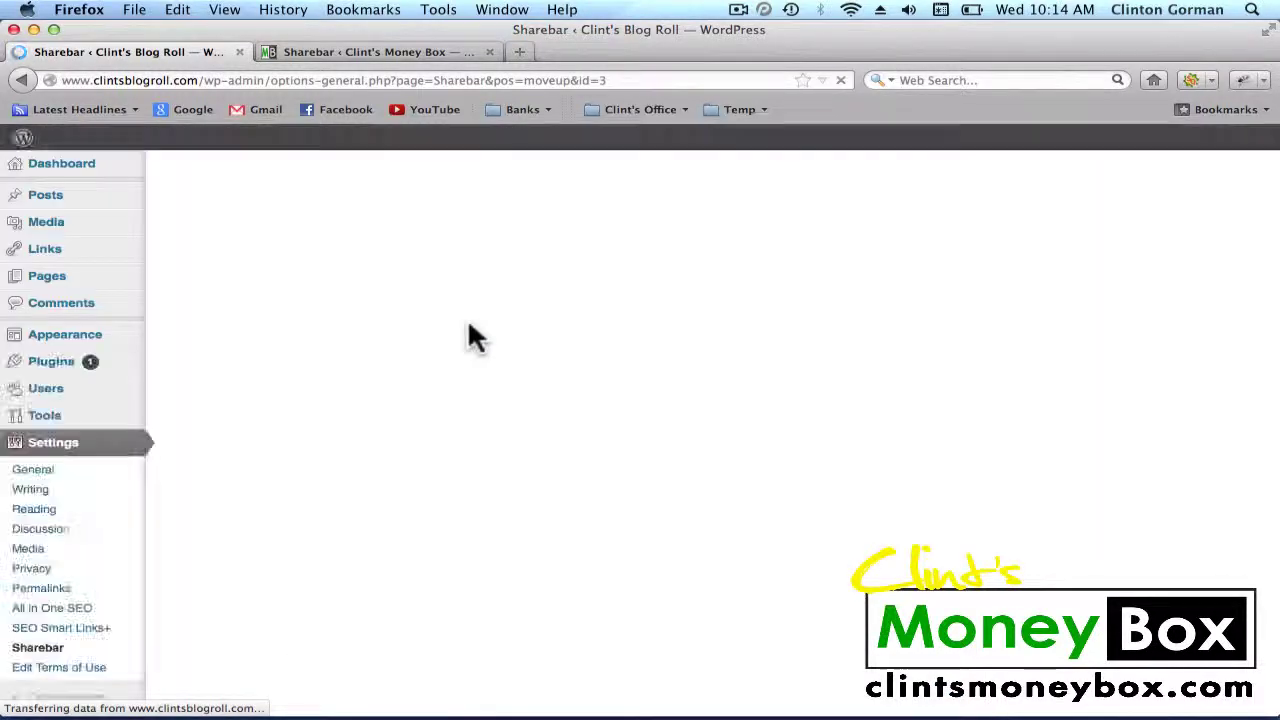
pyautogui.scroll(-5, 469, 327)
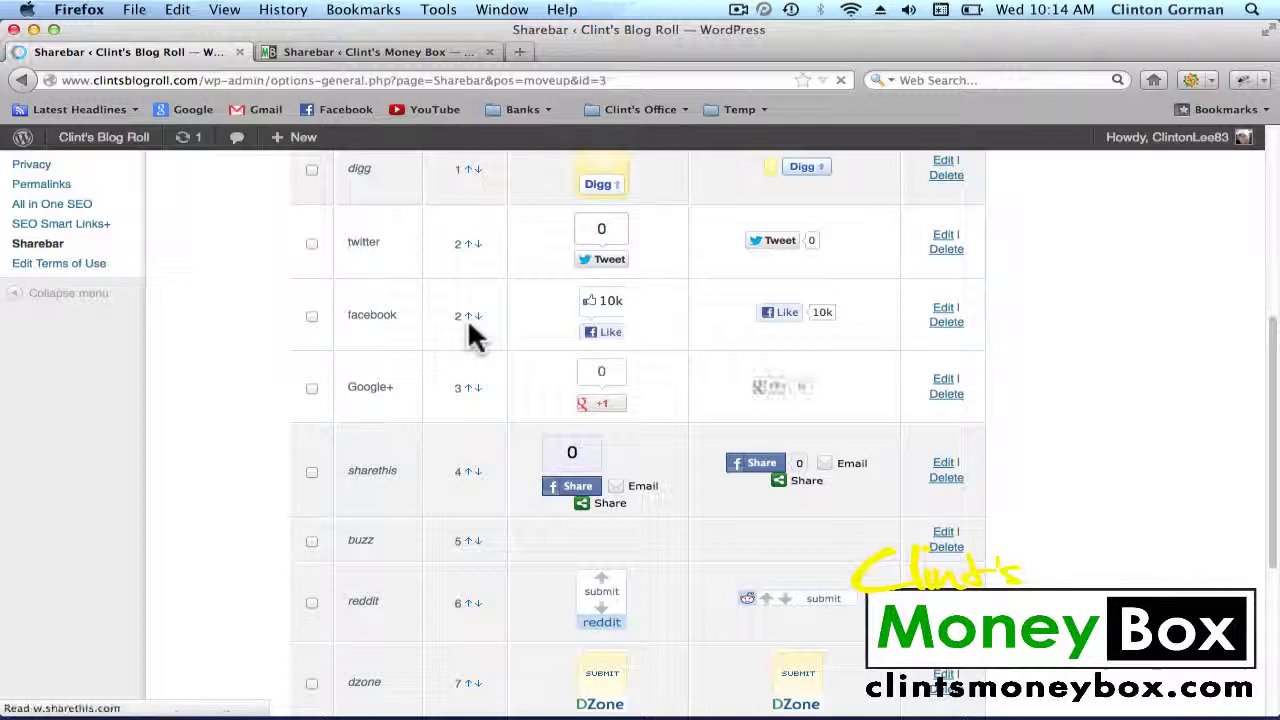
pyautogui.click(467, 318)
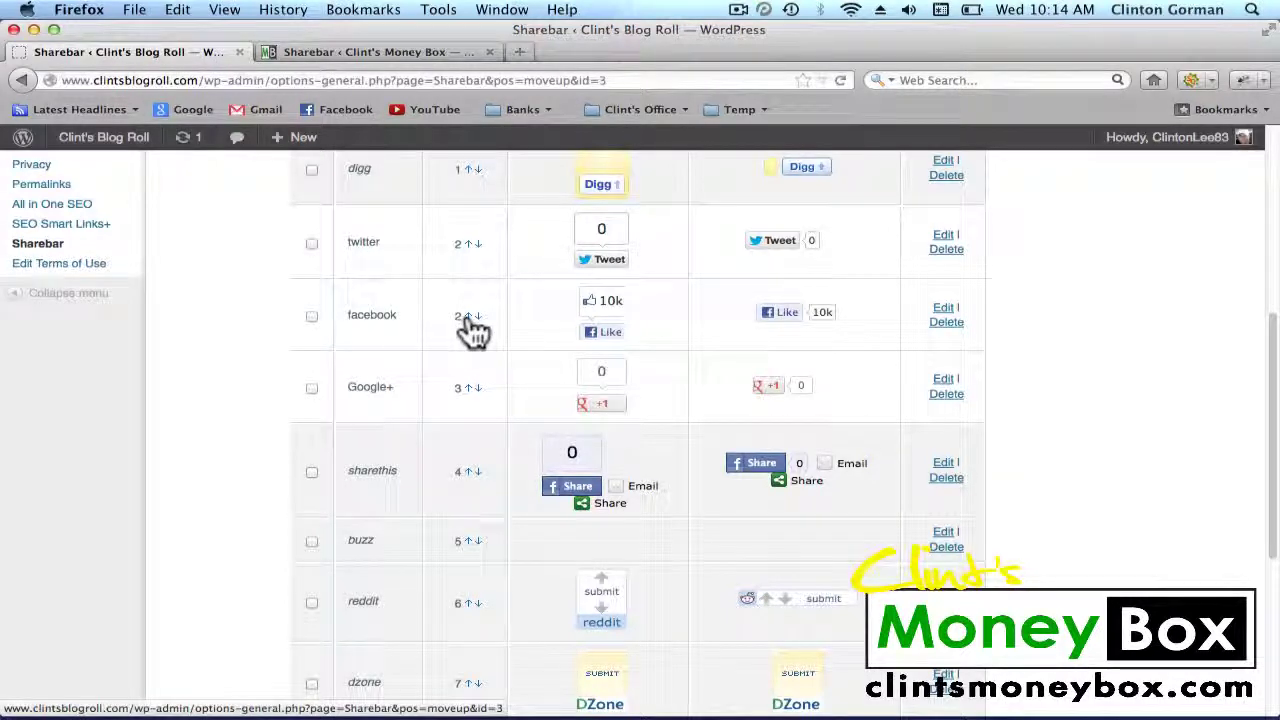
pyautogui.click(467, 318)
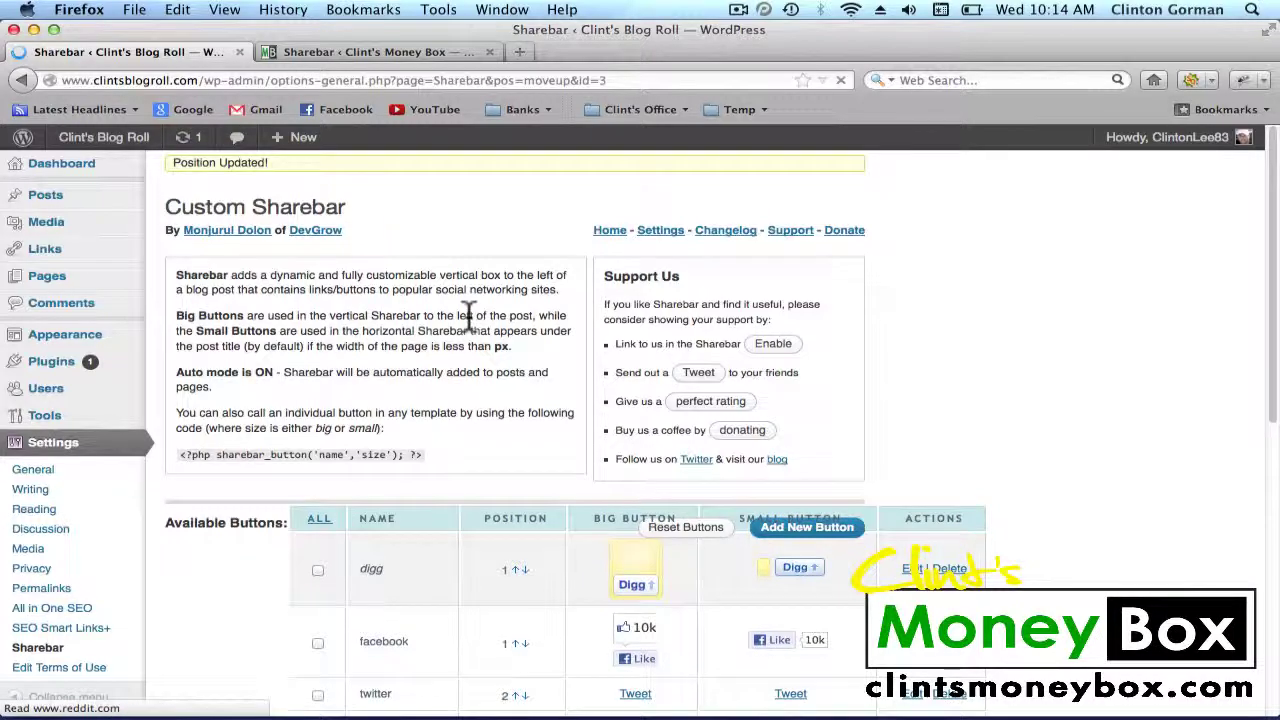
pyautogui.scroll(-5, 467, 318)
pyautogui.click(466, 316)
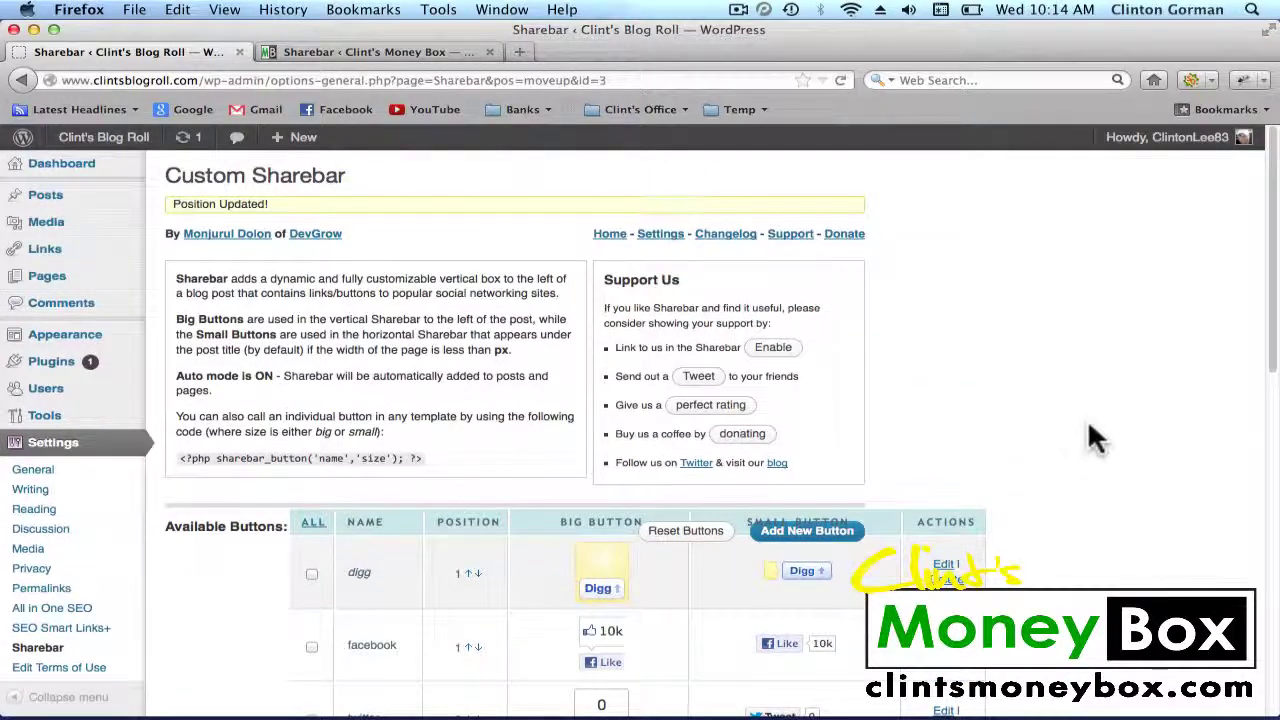
# Open the blog home page in a new tab and close the extra Sharebar tab.
pyautogui.rightClick(110, 145)
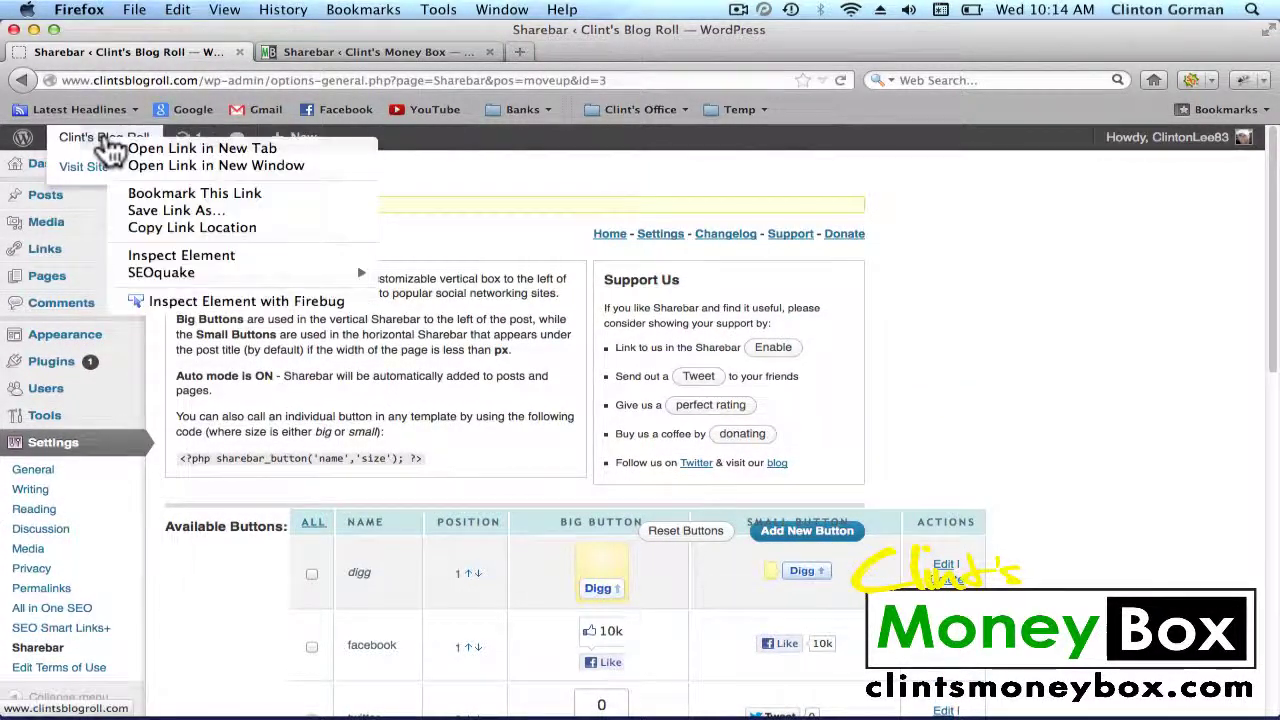
pyautogui.click(160, 146)
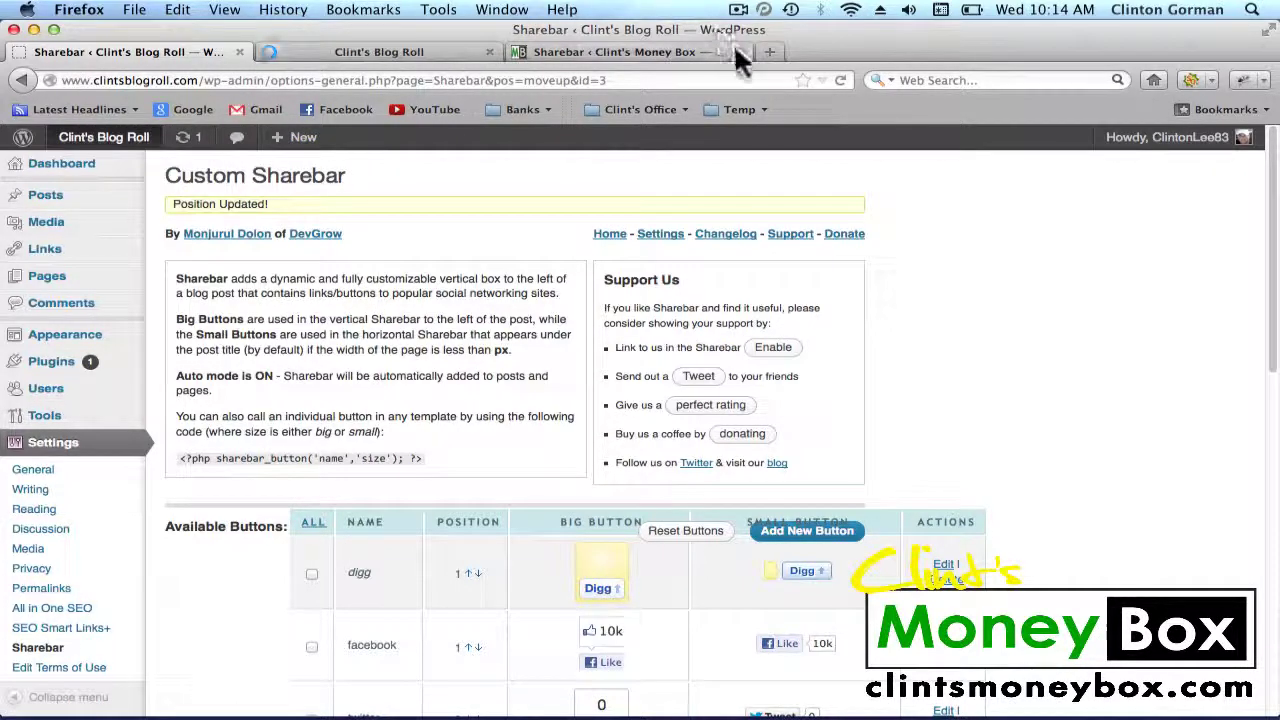
pyautogui.click(738, 51)
pyautogui.click(448, 48)
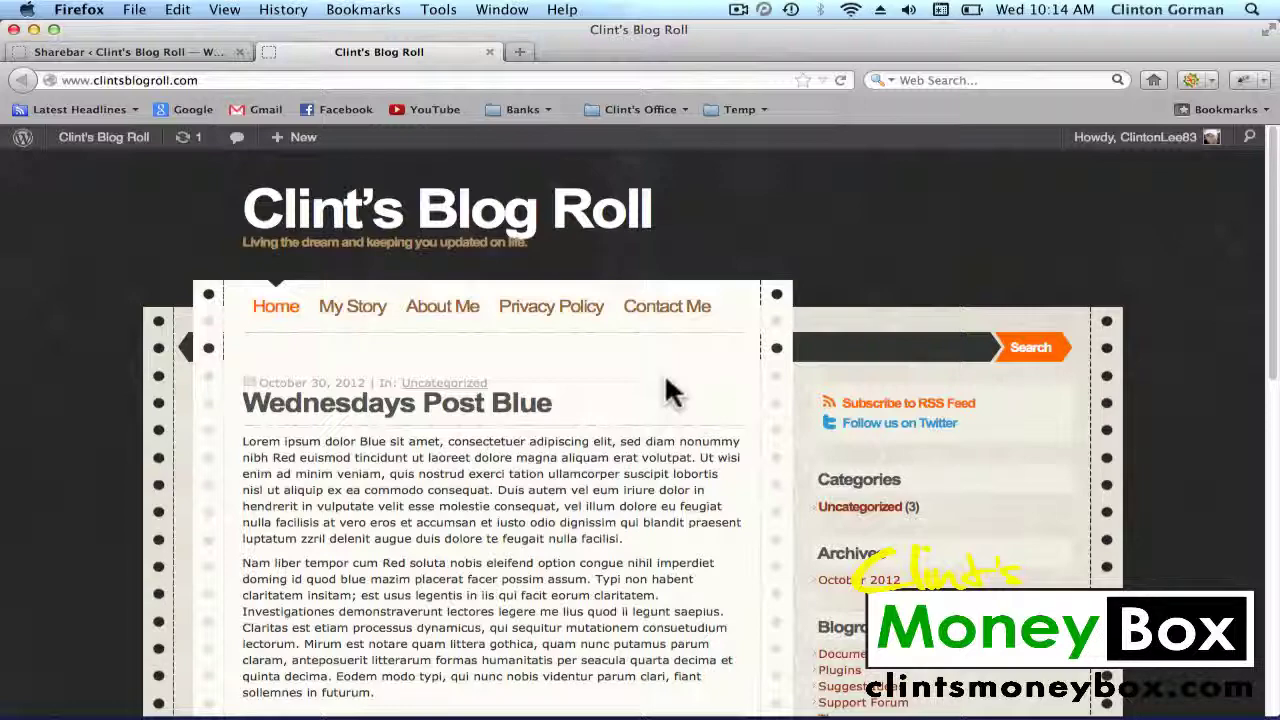
# Open the Wednesdays Post Blue post and check its Like, Tweet and +1 share bar.
pyautogui.scroll(-5, 666, 391)
pyautogui.scroll(5, 666, 391)
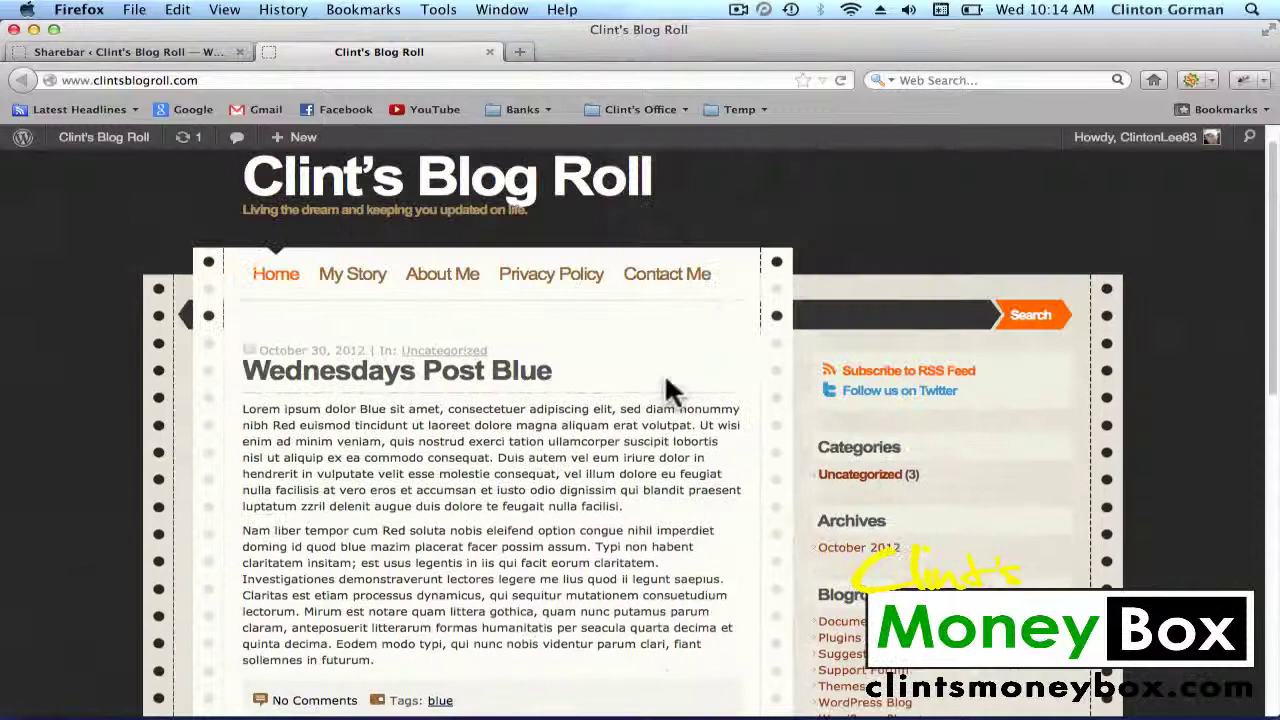
pyautogui.click(521, 386)
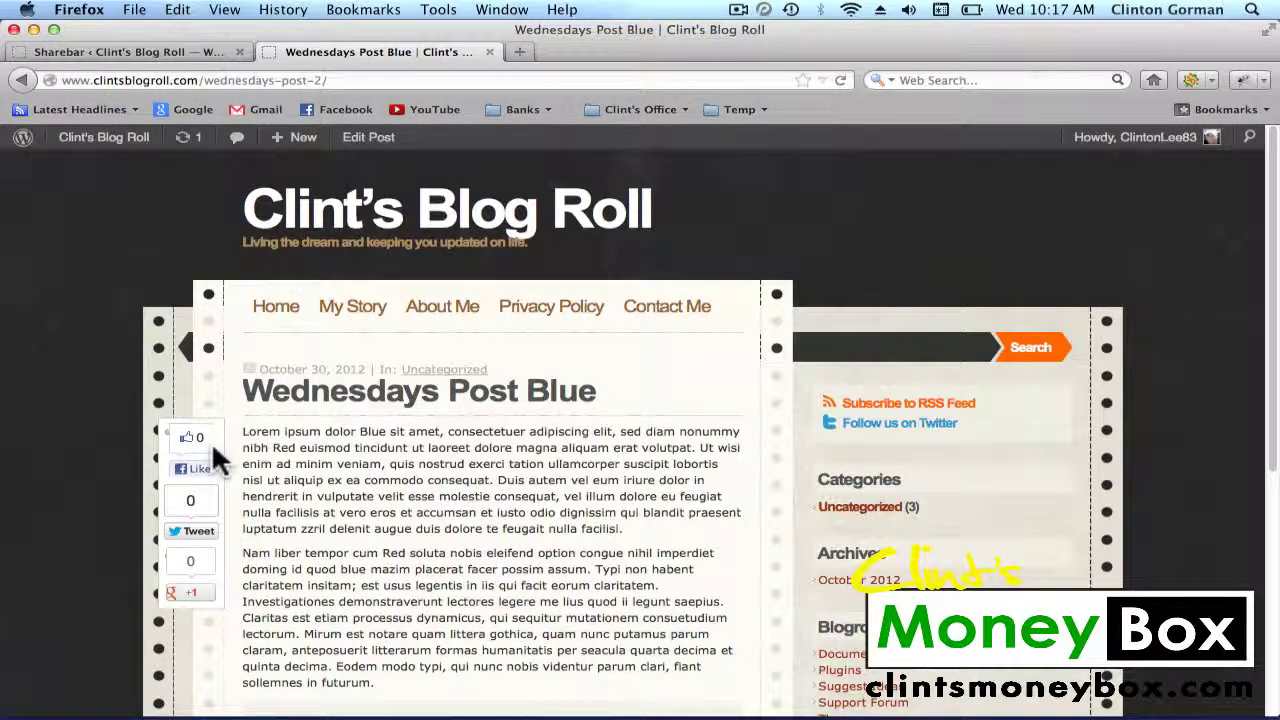
pyautogui.scroll(-8, 211, 443)
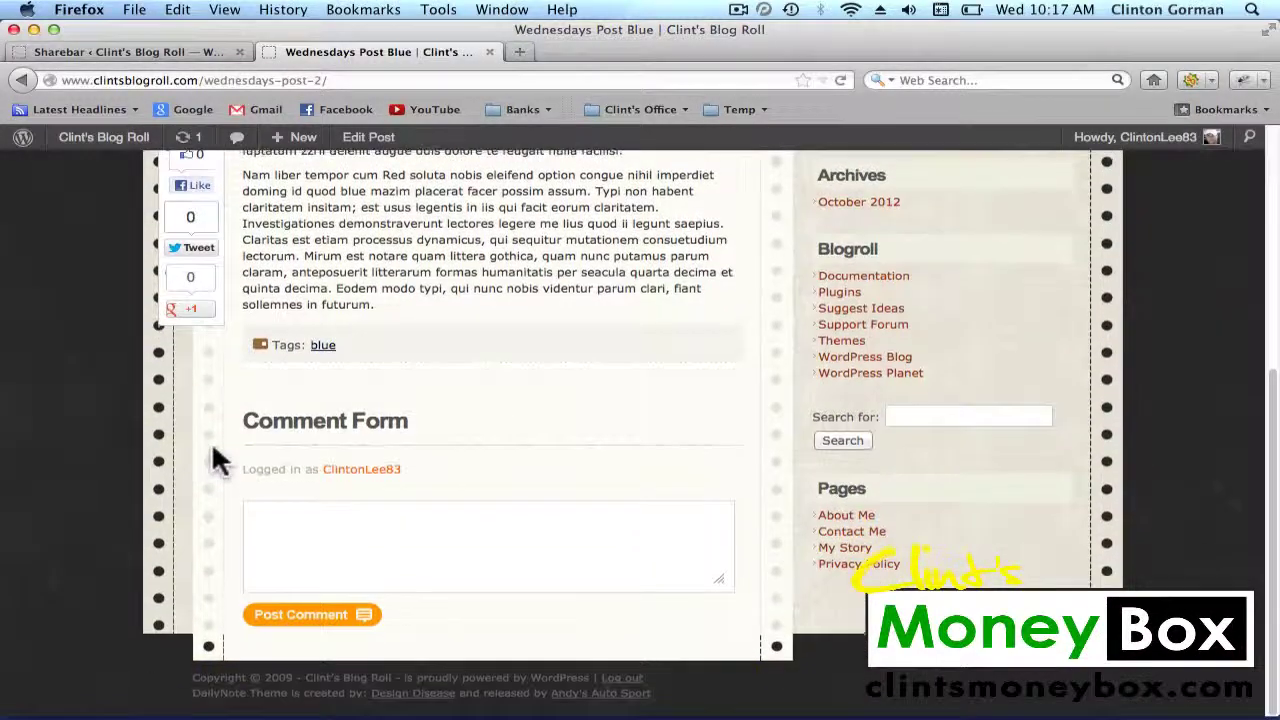
pyautogui.scroll(8, 213, 448)
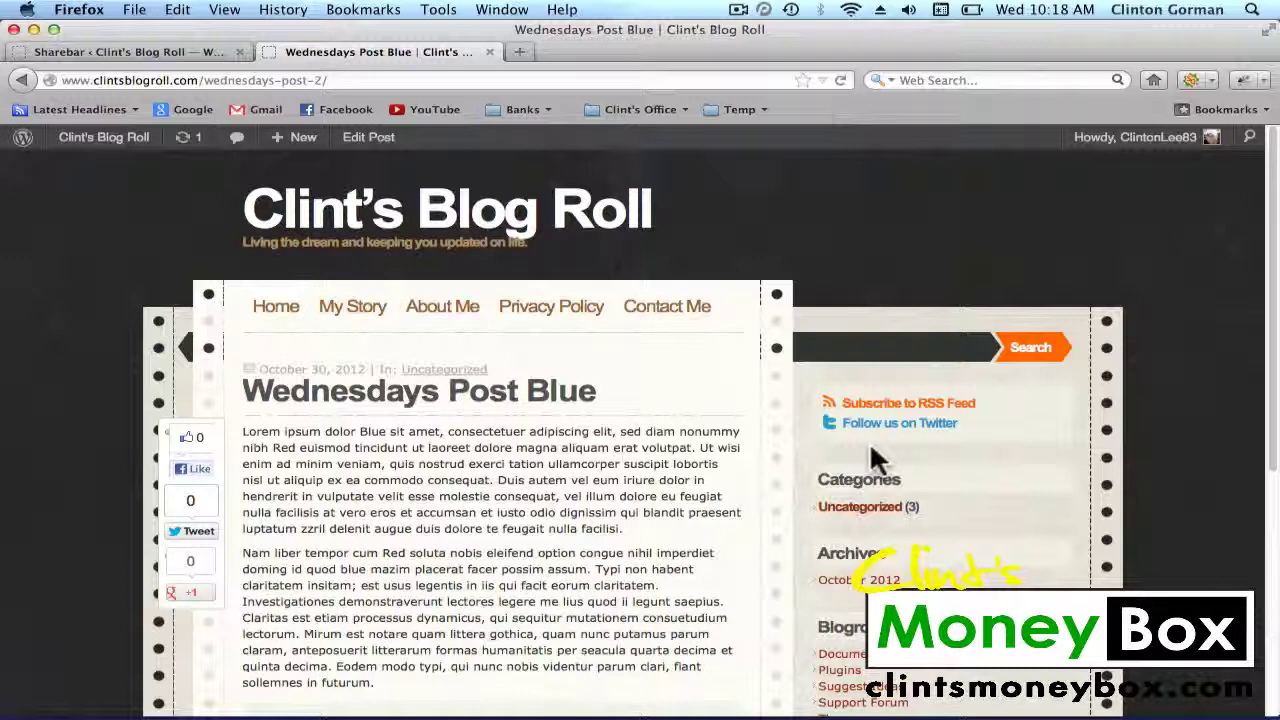
# Return to the Custom Sharebar admin tab and open its Settings page.
pyautogui.click(86, 48)
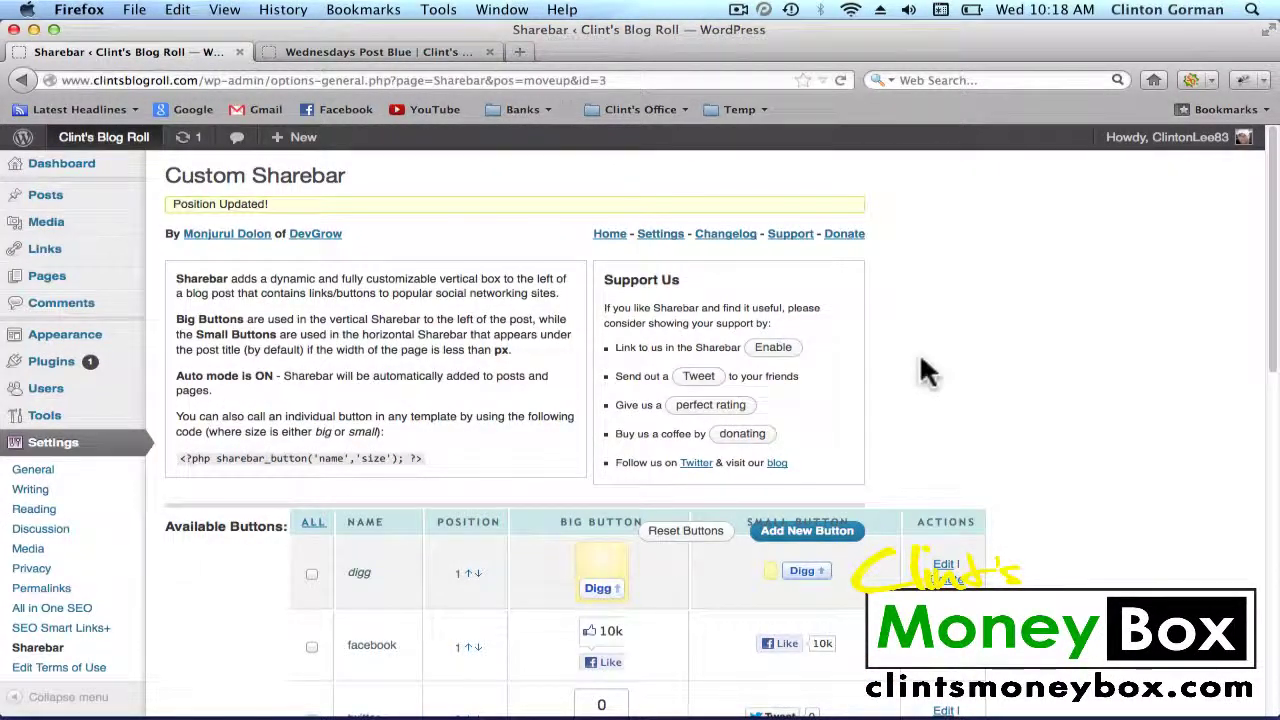
pyautogui.click(662, 238)
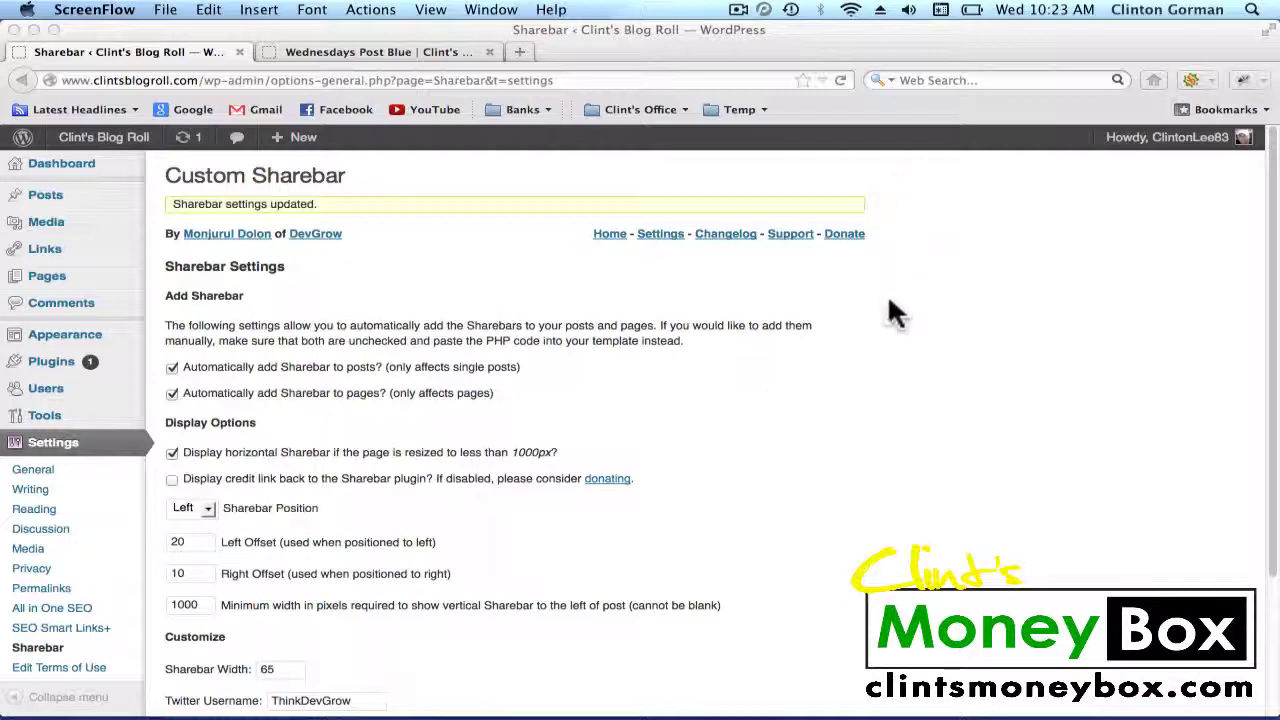
pyautogui.scroll(-1, 889, 302)
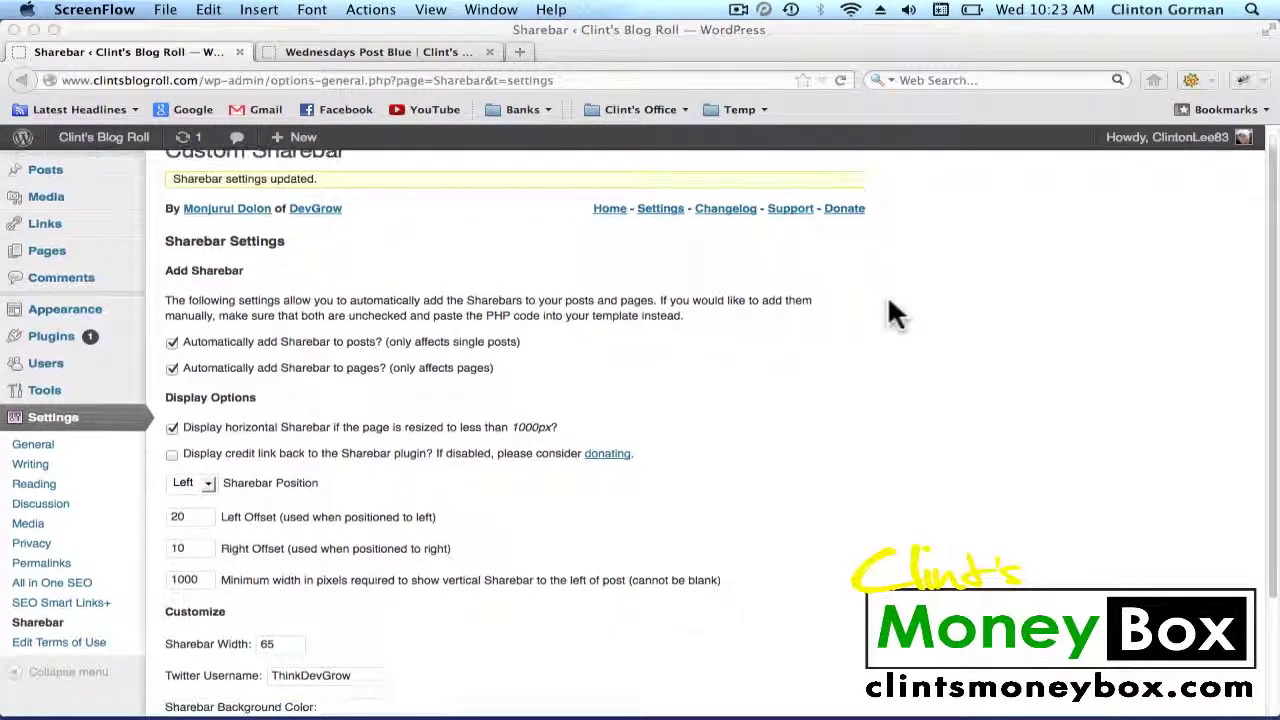
pyautogui.scroll(-4, 889, 302)
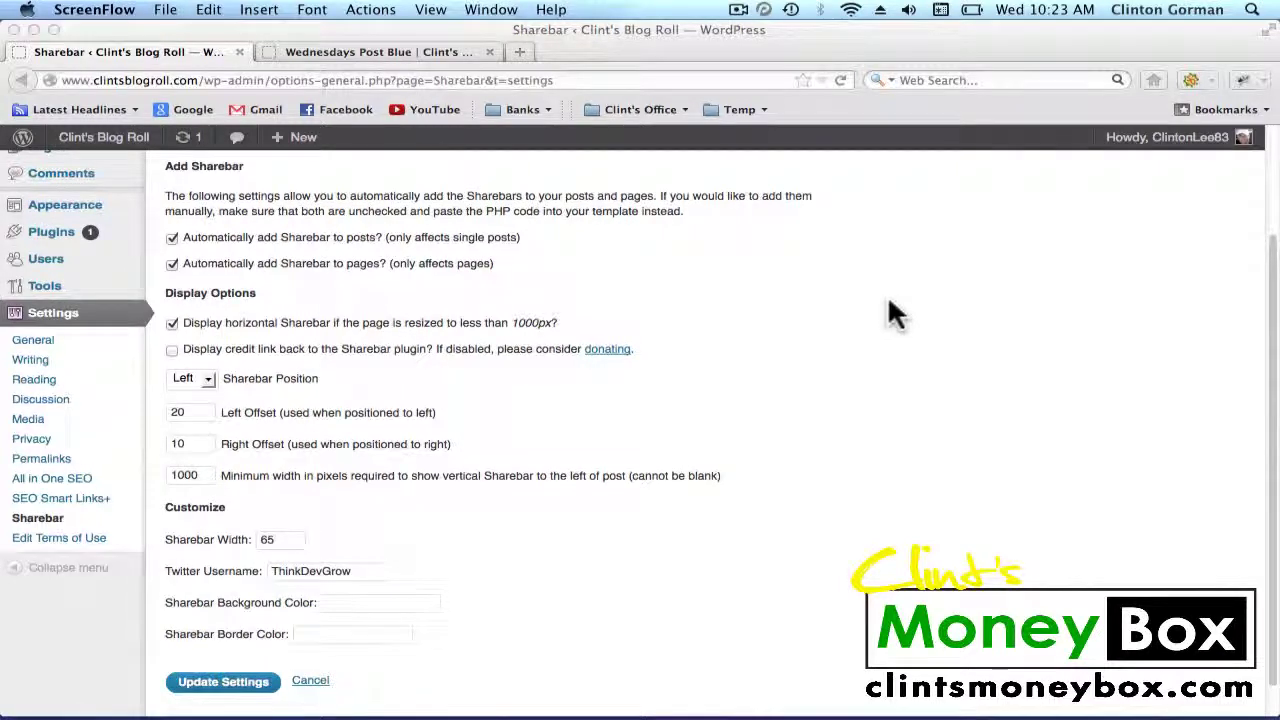
pyautogui.scroll(-2, 889, 302)
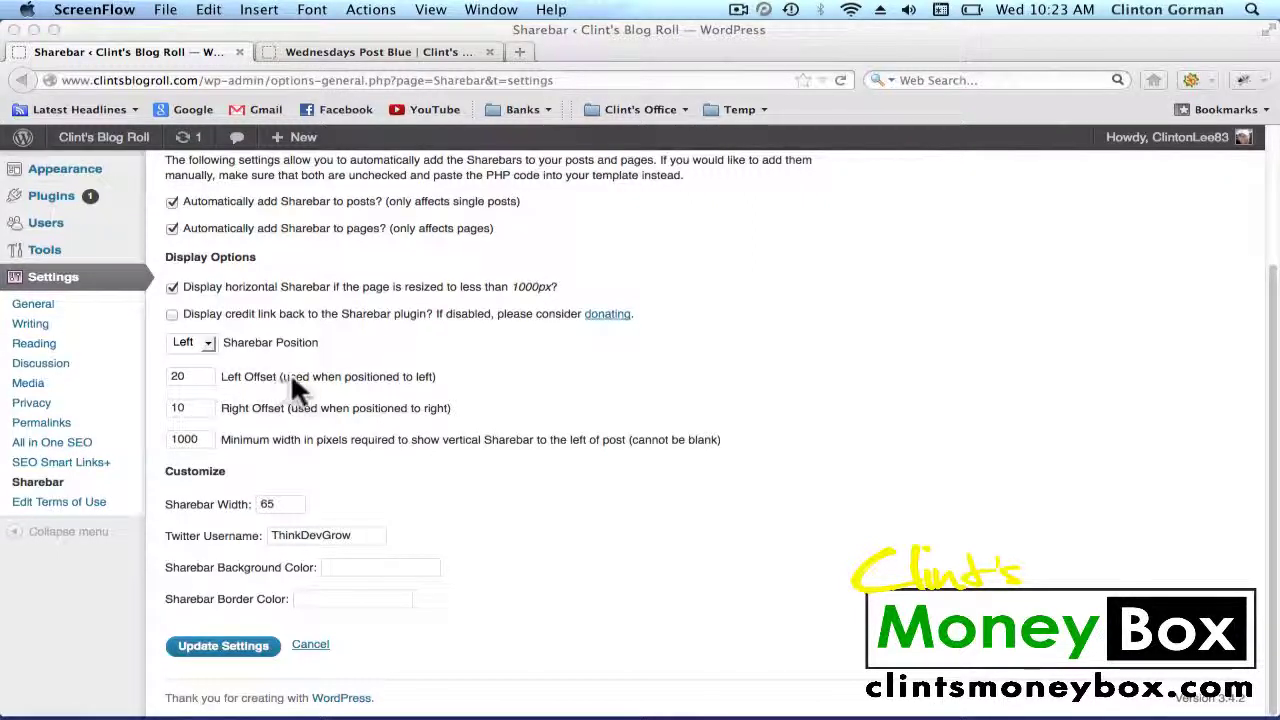
# Change Left Offset from 20 to 110 and Sharebar Width from 65 to 70, then save.
pyautogui.click(196, 372)
pyautogui.doubleClick(174, 376)
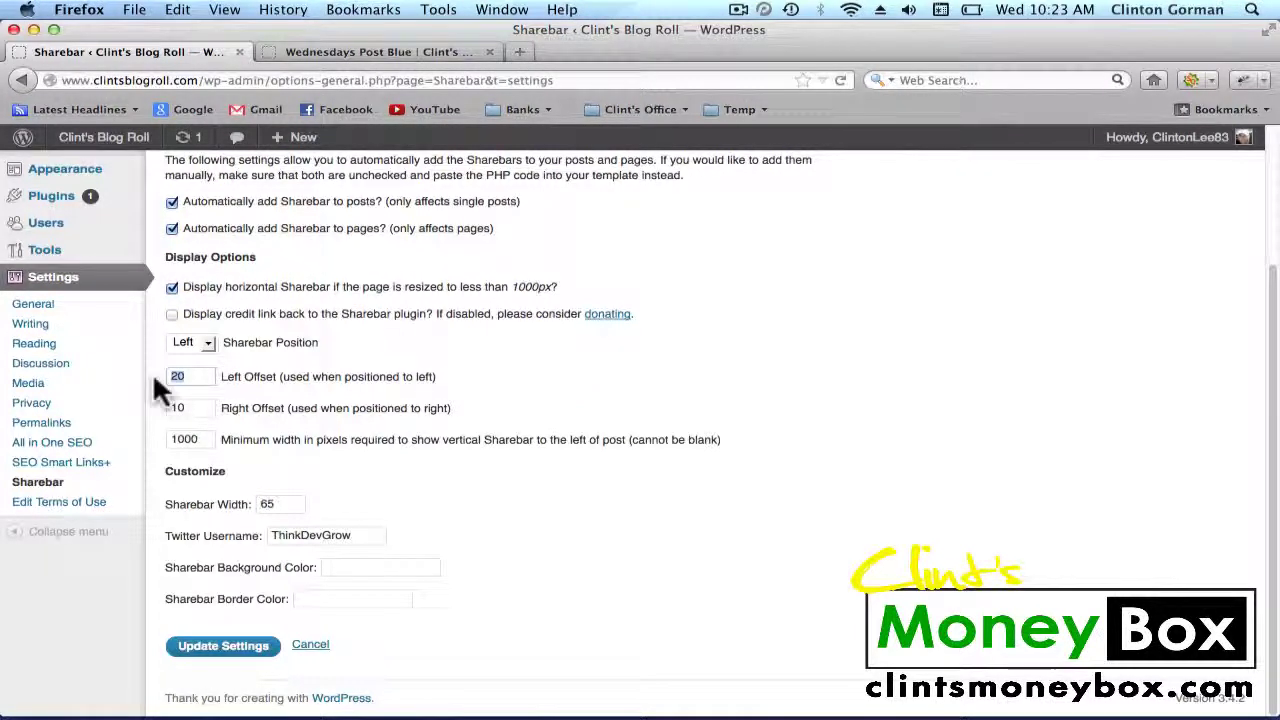
pyautogui.write('110')
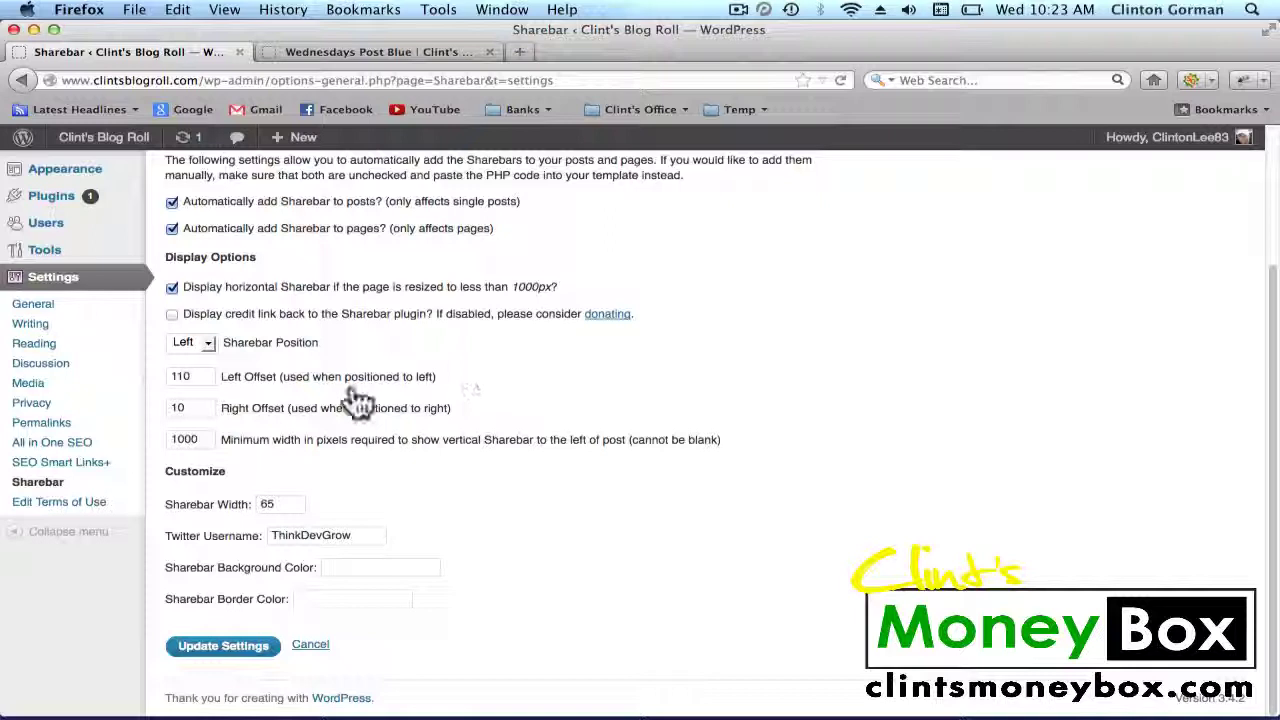
pyautogui.doubleClick(262, 504)
pyautogui.press('BackSpace')
pyautogui.write('70')
pyautogui.click(215, 650)
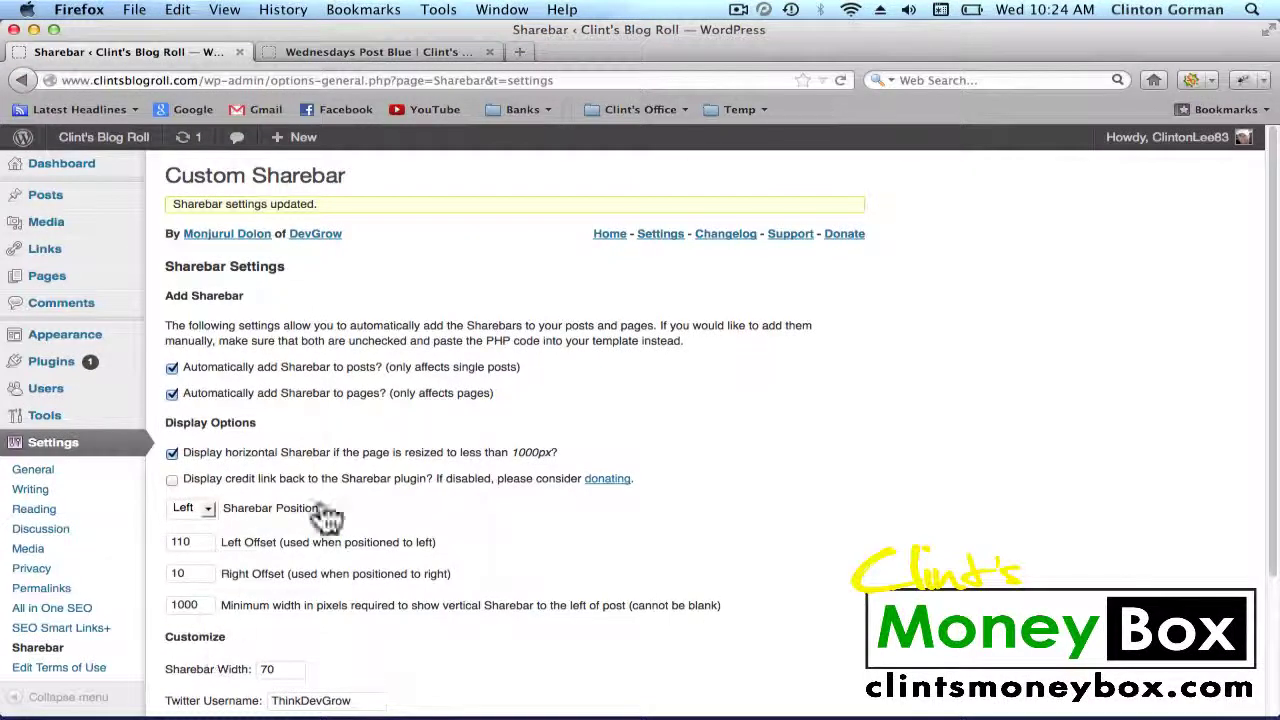
# Reload the Wednesdays Post Blue post to check the share bar's new position beside it.
pyautogui.click(390, 52)
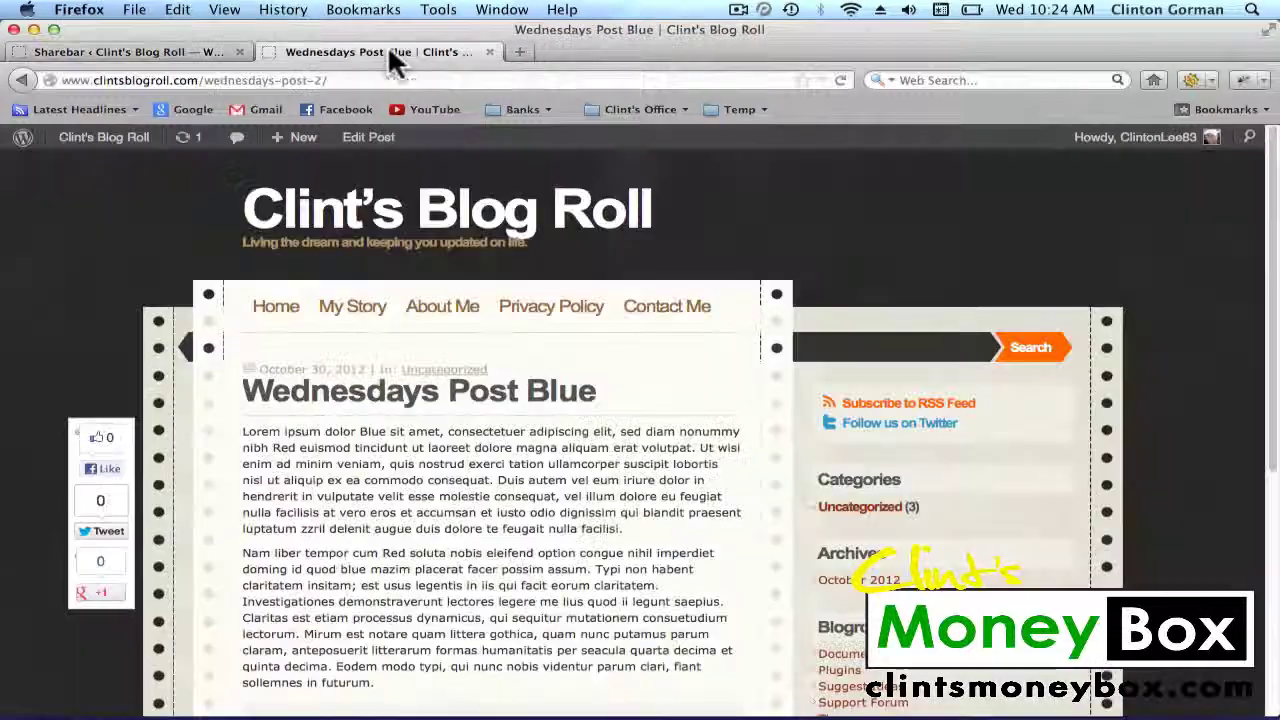
pyautogui.click(840, 72)
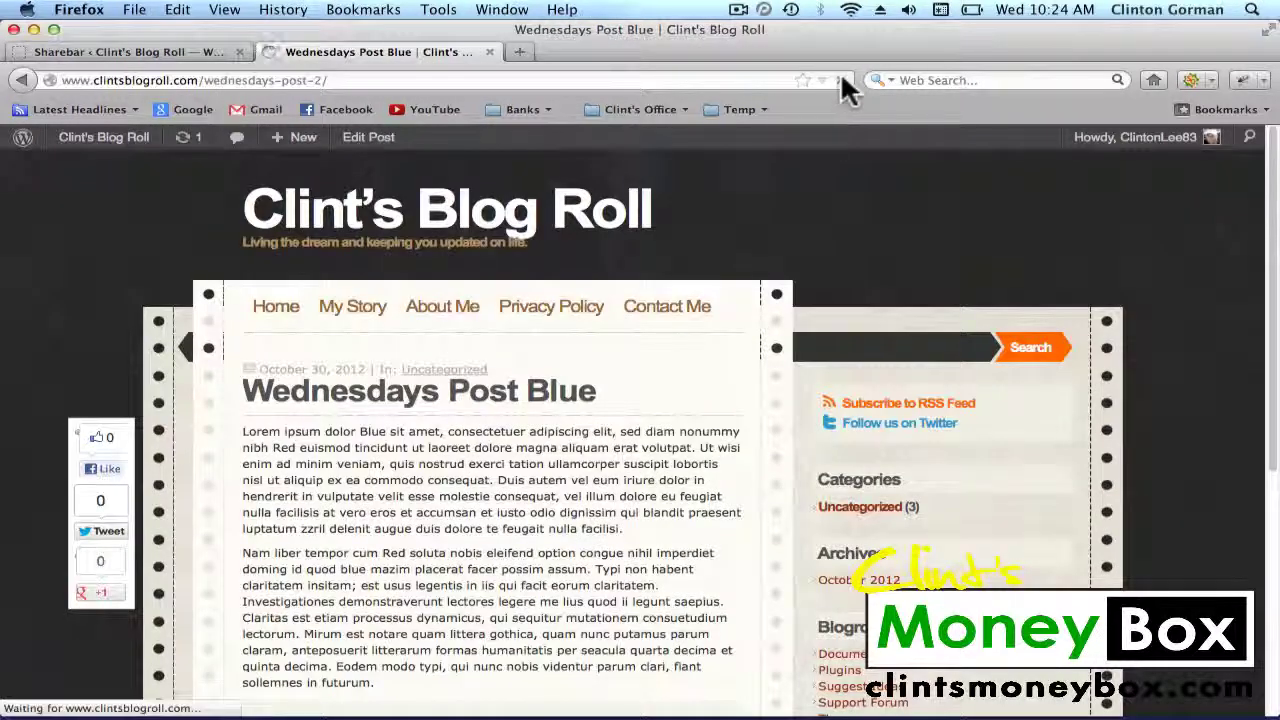